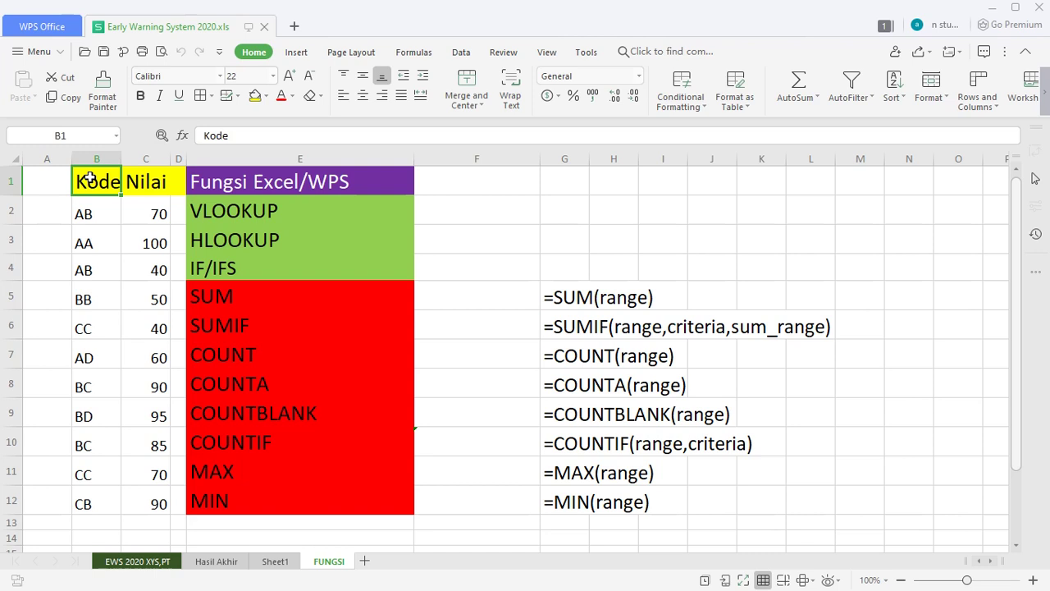
left_click(138, 182)
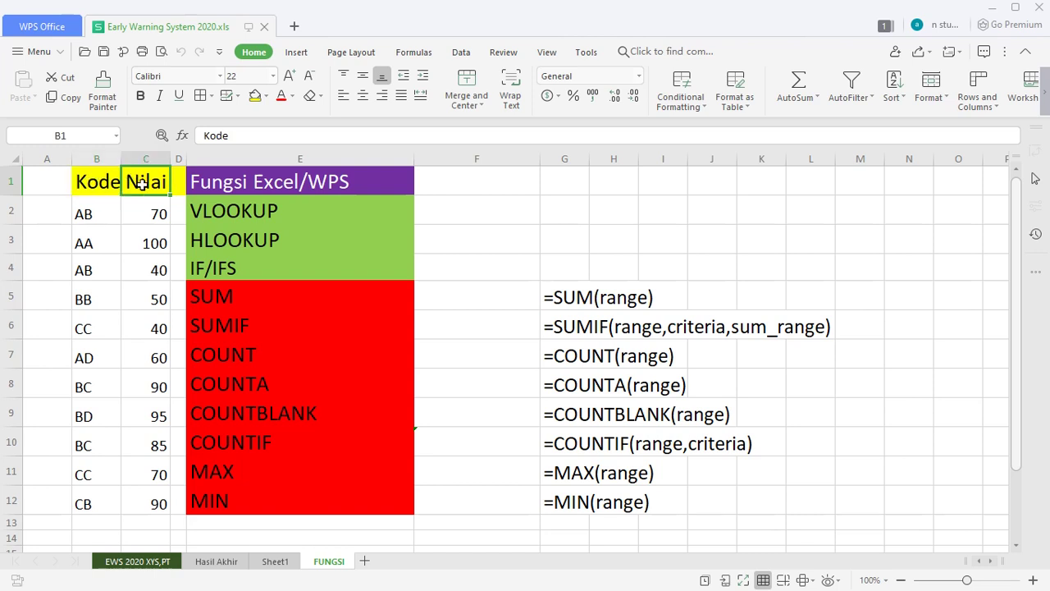
left_click(96, 210)
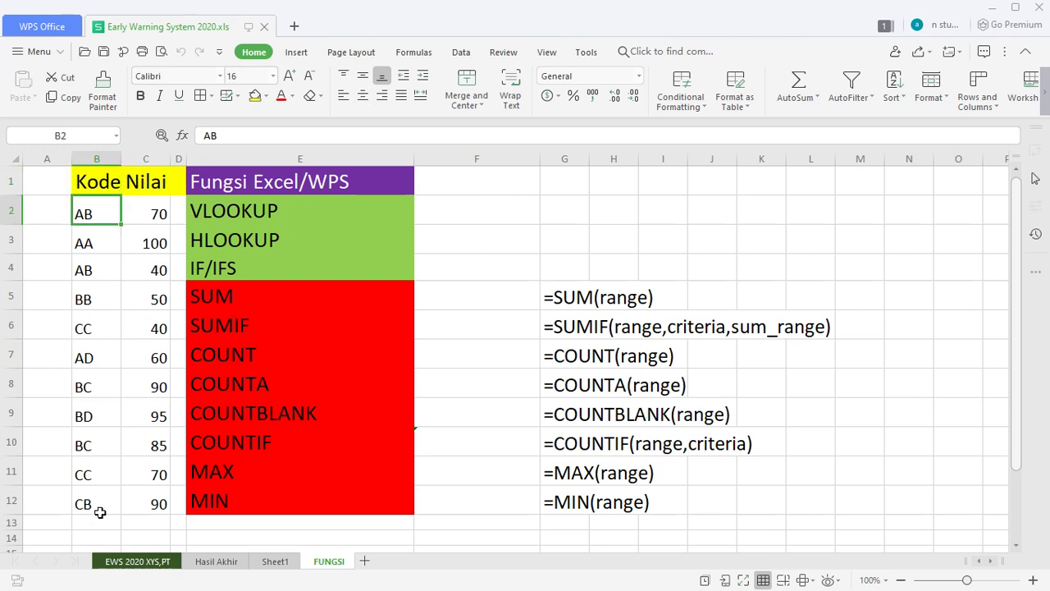
left_click(162, 209)
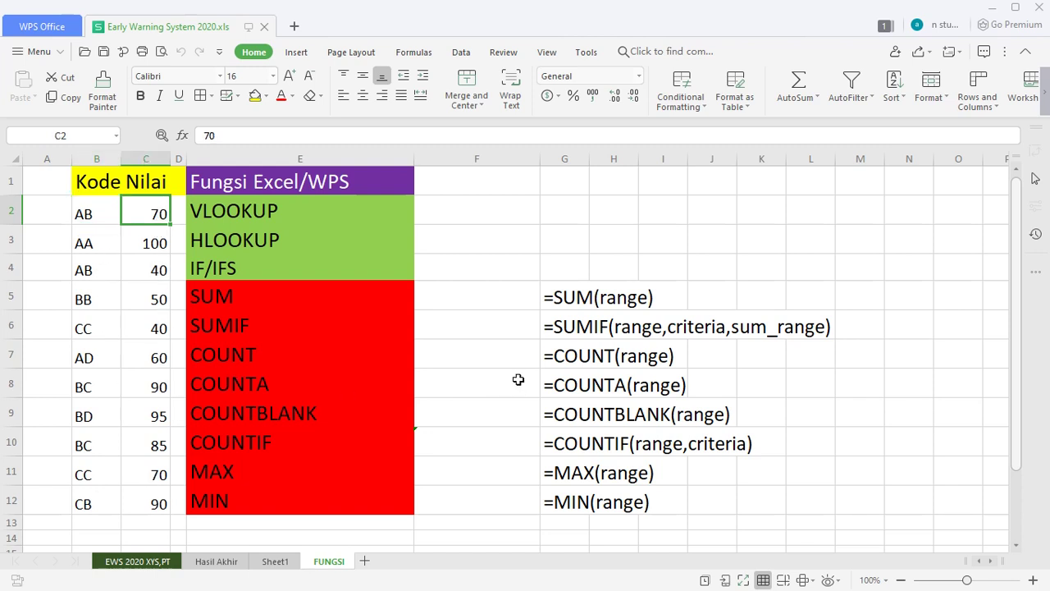
left_click(477, 296)
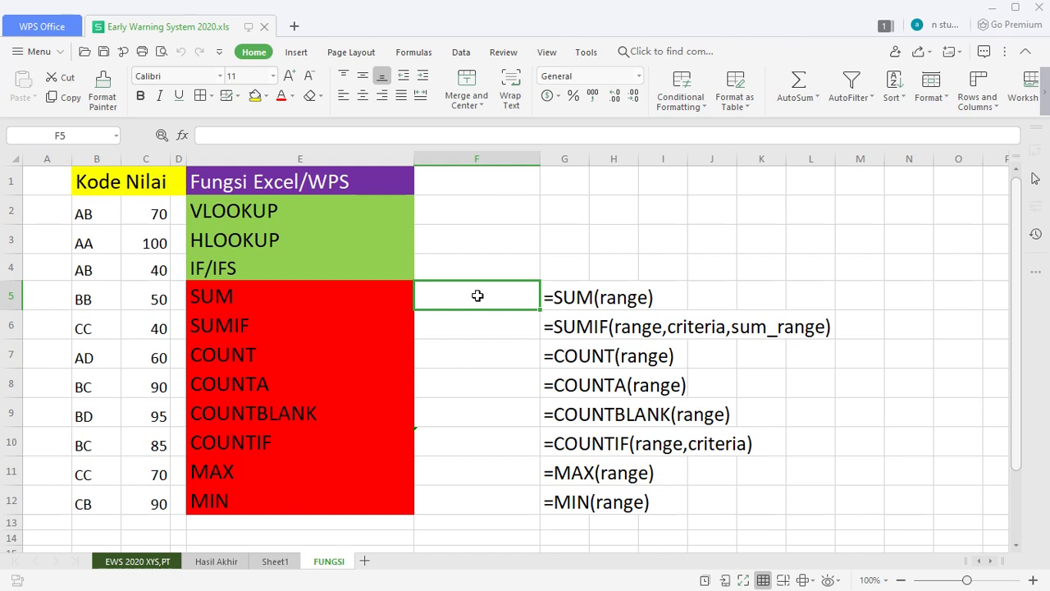
left_click(484, 343)
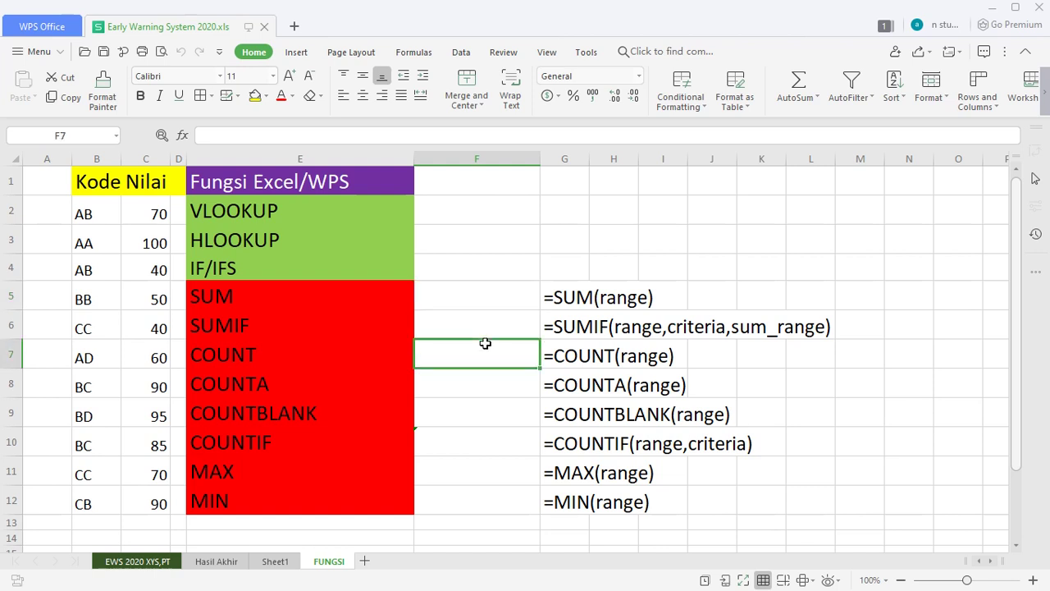
Step: Enter a SUM formula in cell F5 that totals the Nilai values in C2:C12
left_click(489, 299)
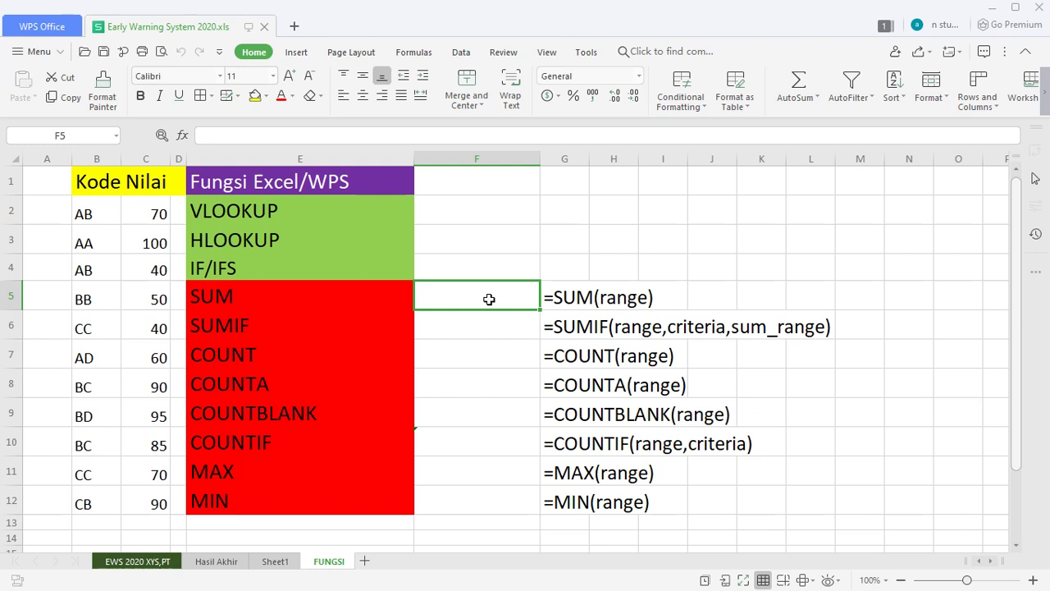
type("=")
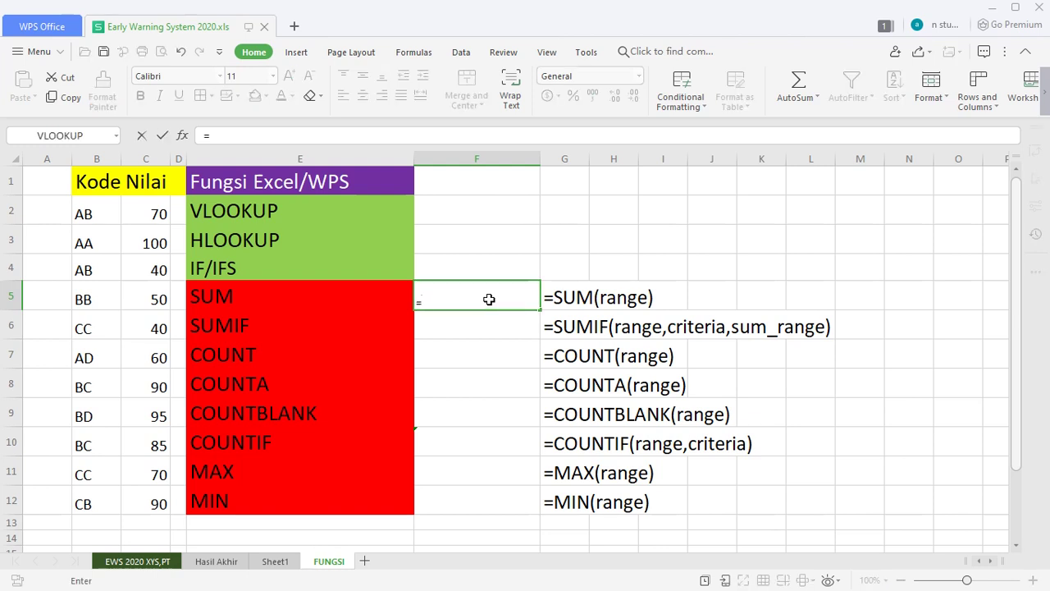
type("sum")
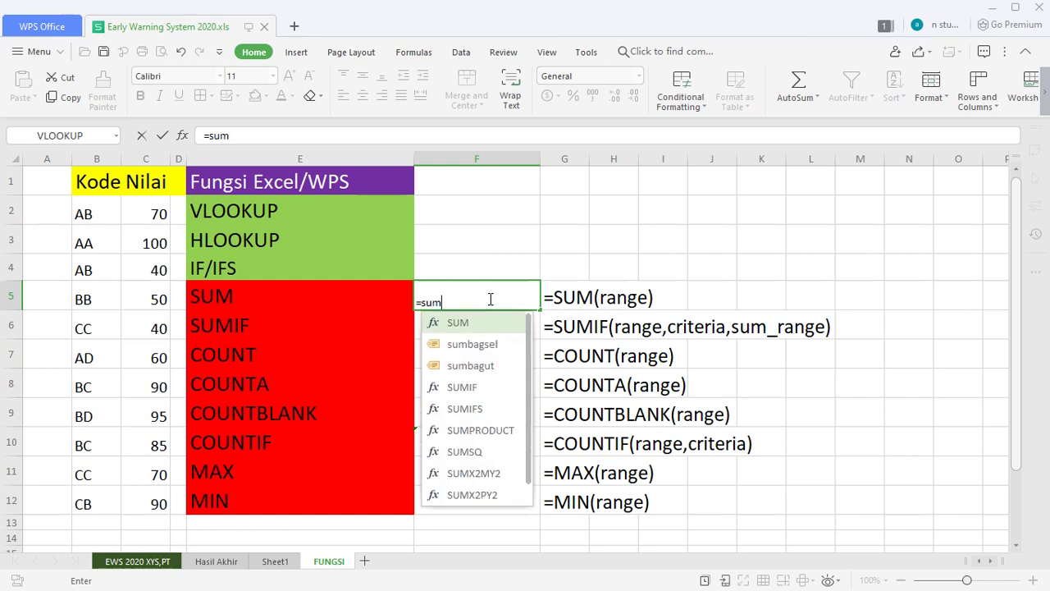
type("(")
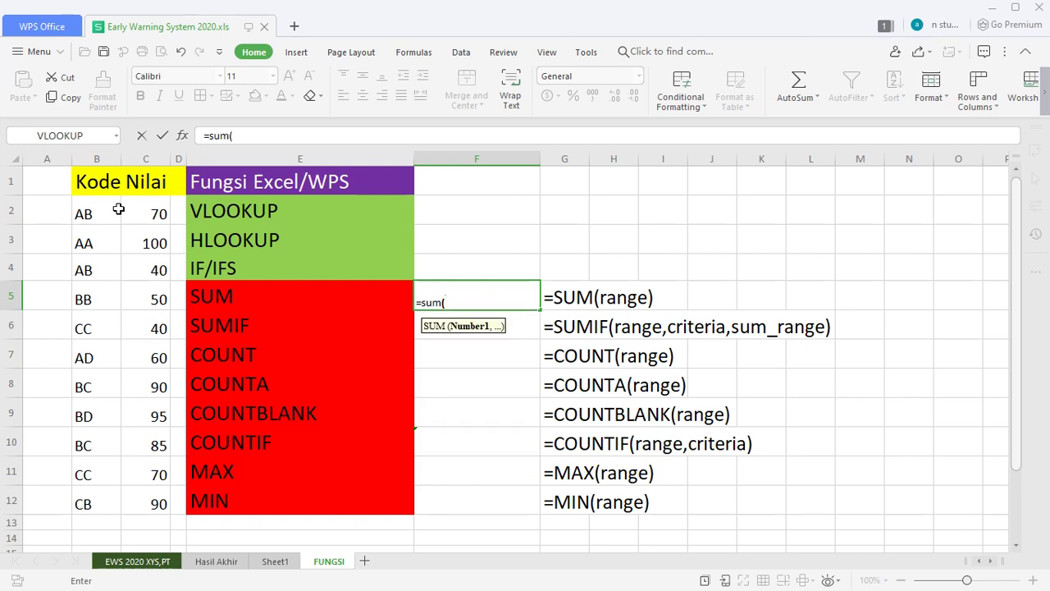
left_click_drag(138, 213, 152, 503)
key("Return")
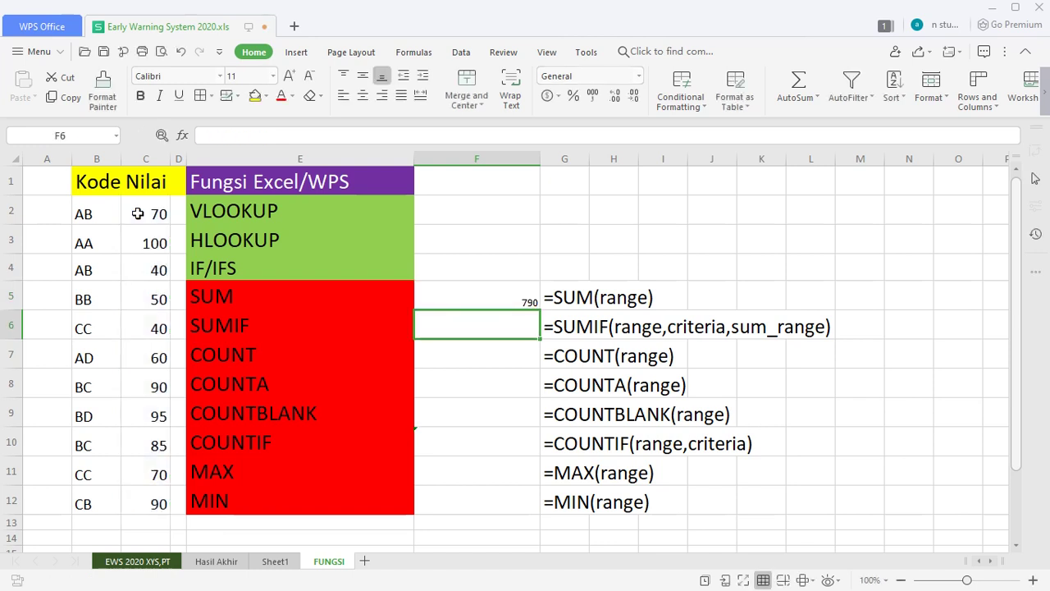
key("Up")
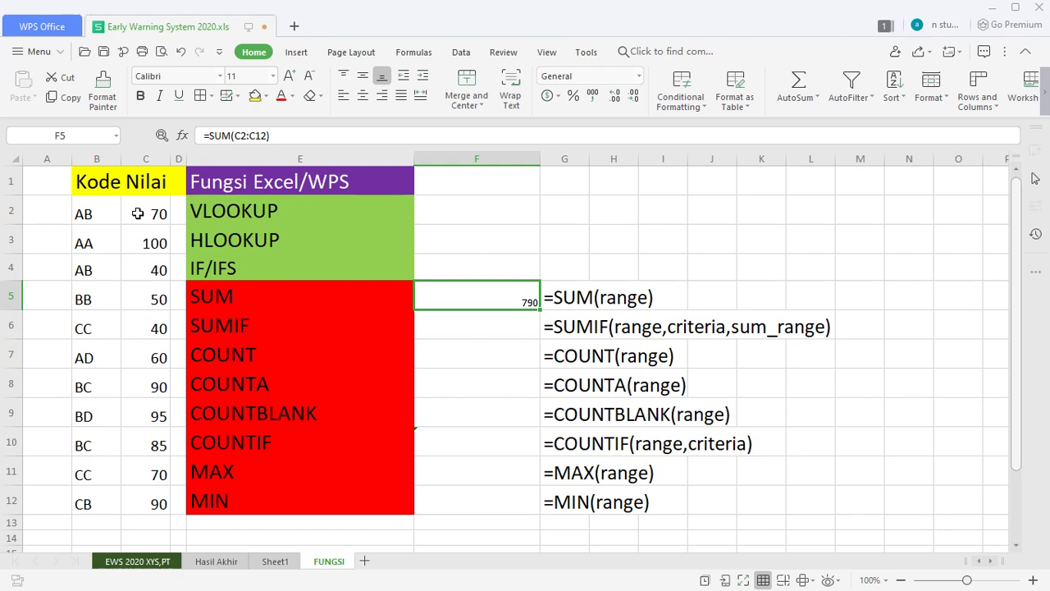
Step: Enter a SUMIF formula in cell F6 with range B2:B12, criteria B2 and sum range C2:C12
key("Down")
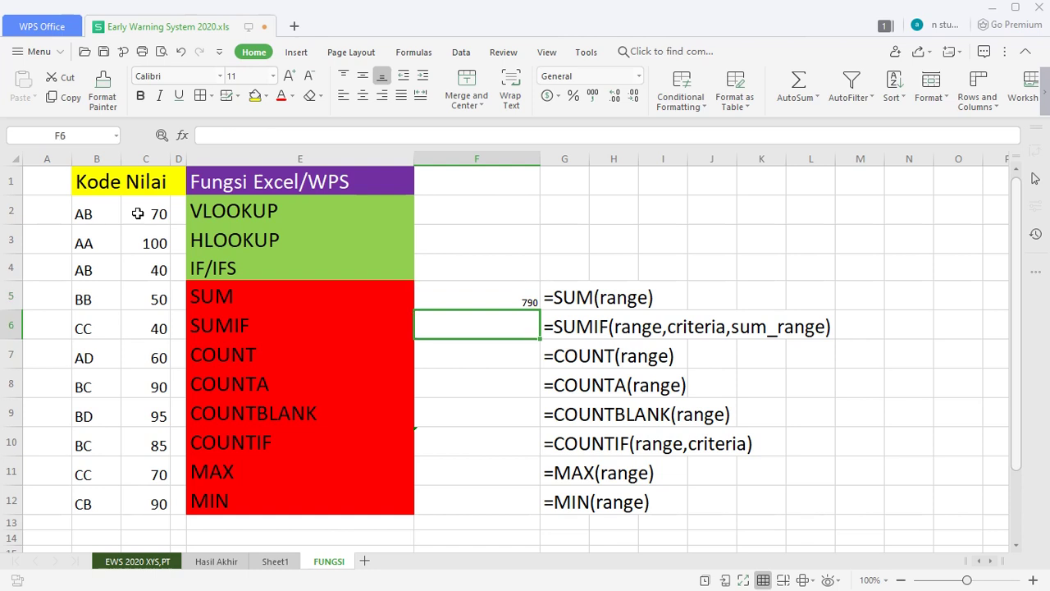
type("=sum")
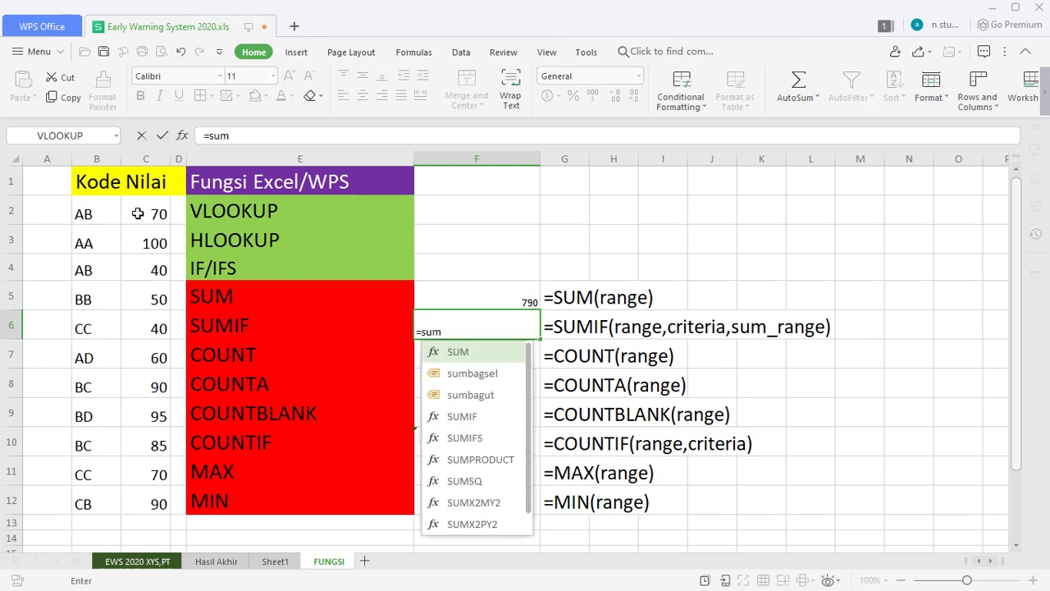
type("if")
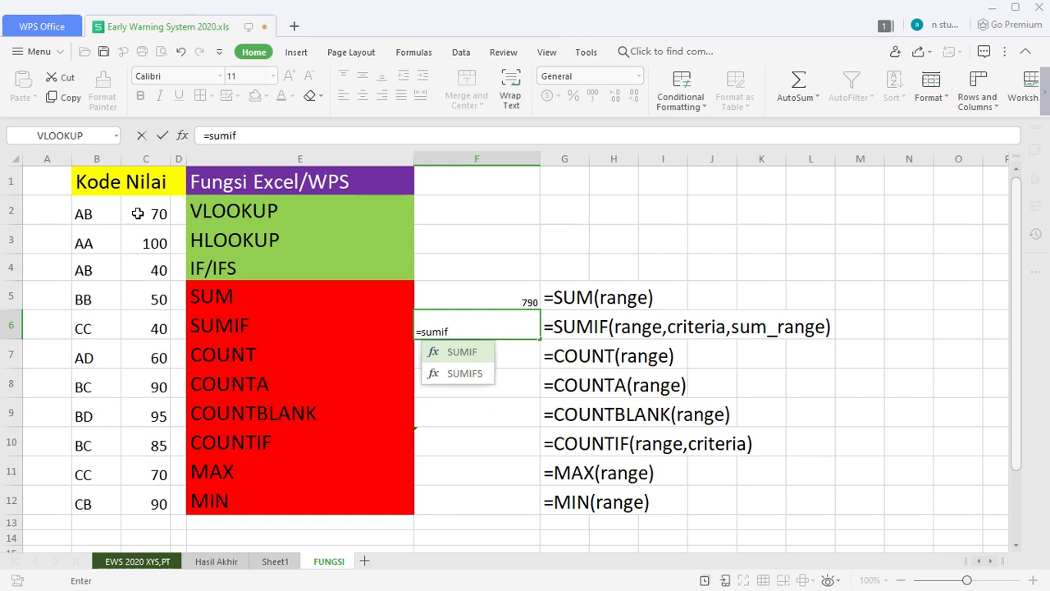
type("(")
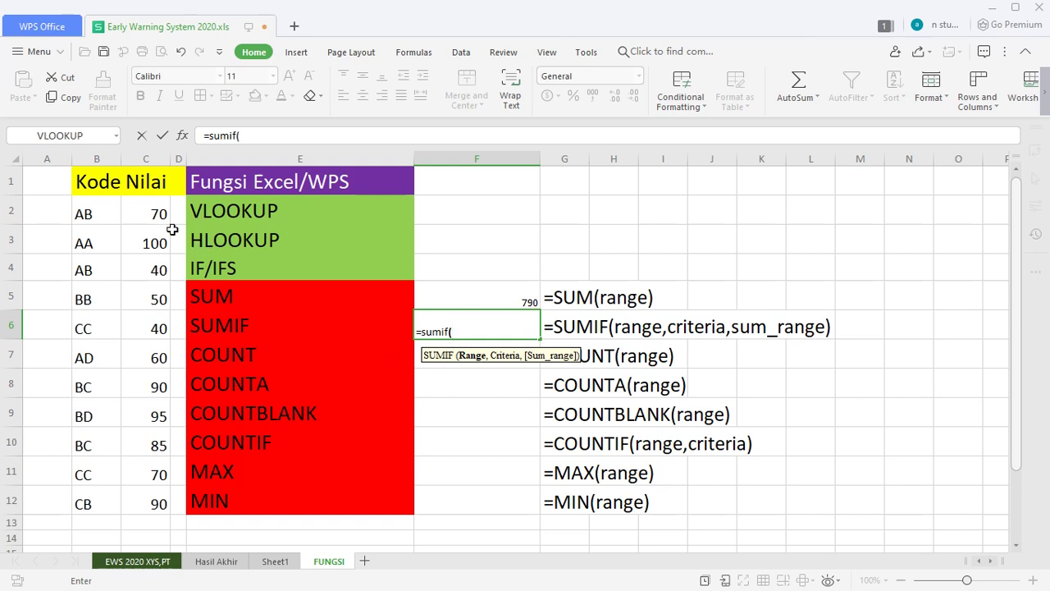
left_click(109, 214)
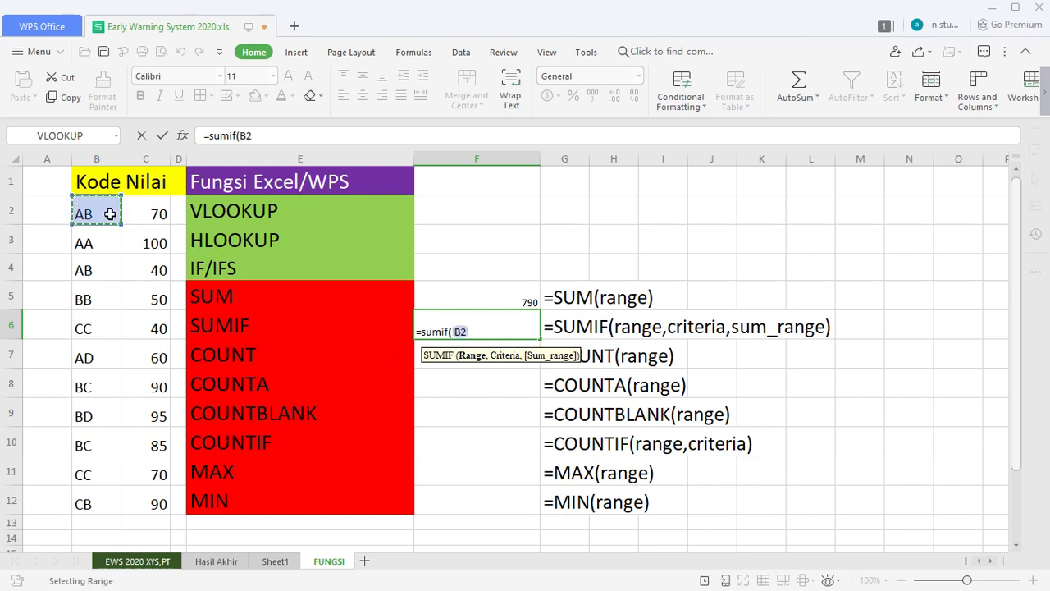
left_click_drag(109, 214, 115, 503)
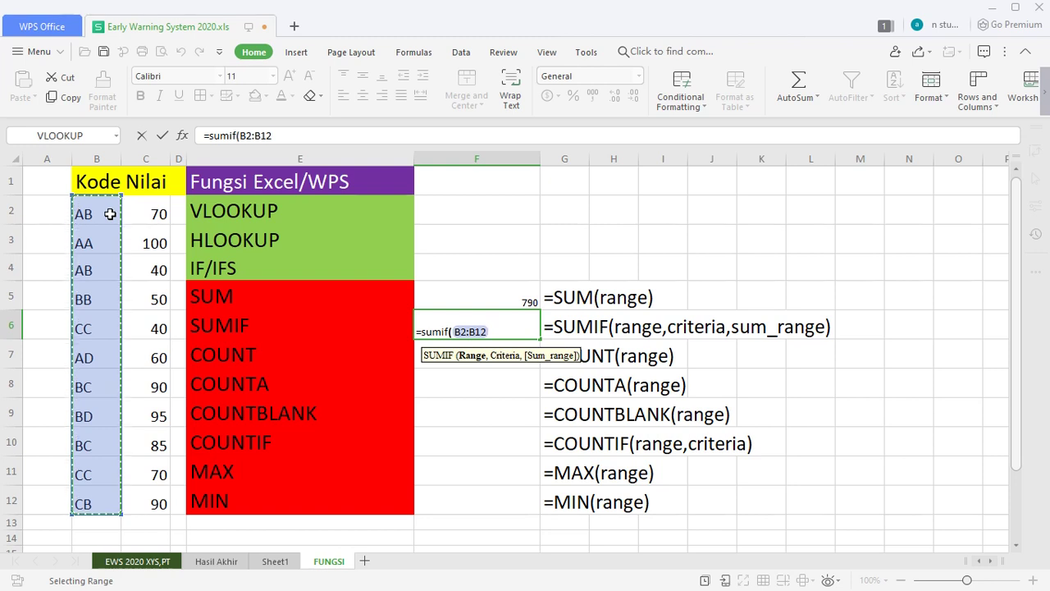
type(",")
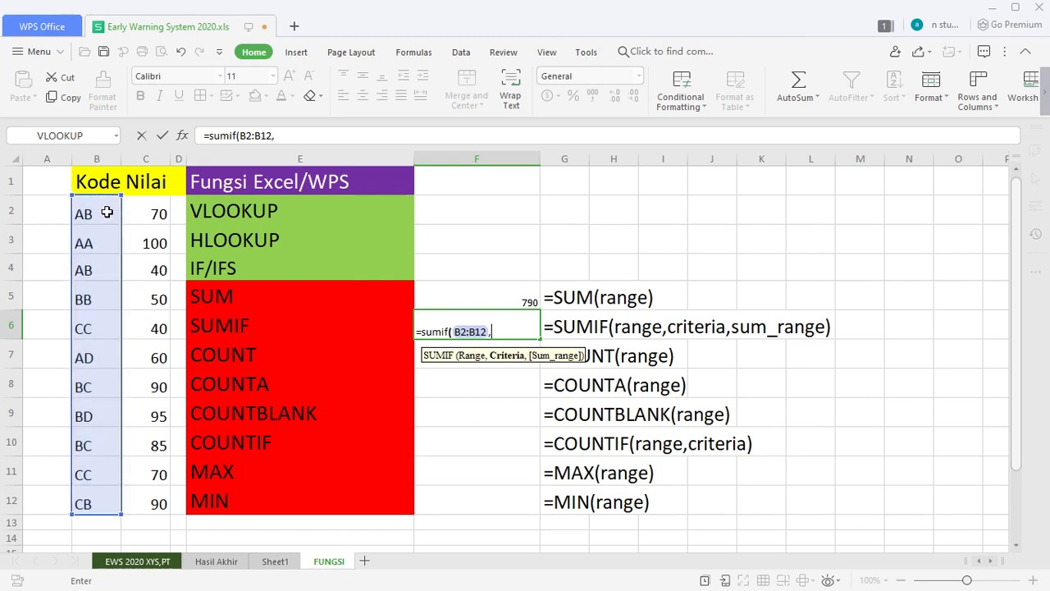
left_click(107, 213)
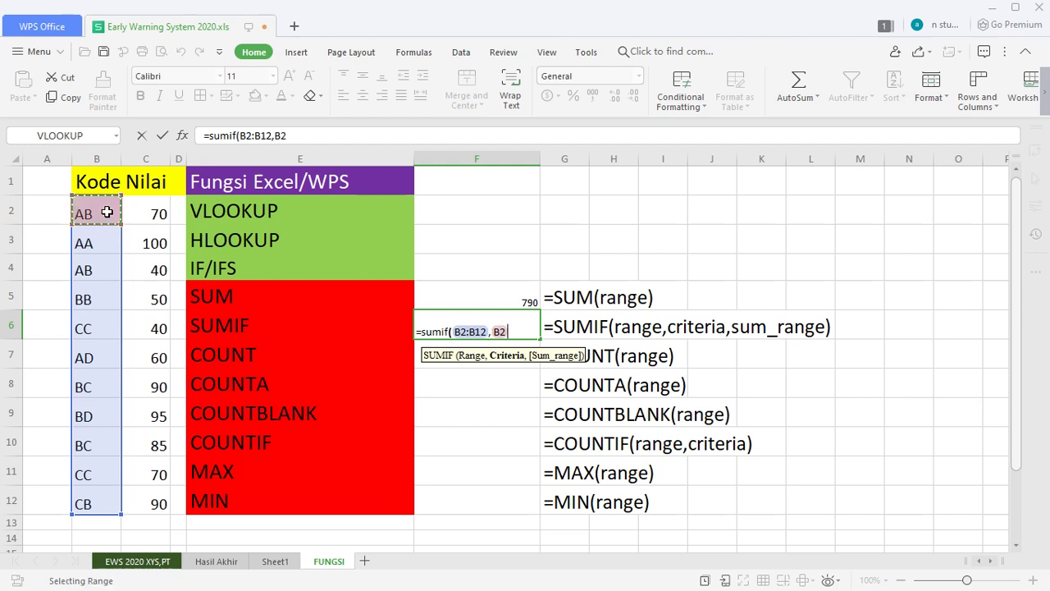
type(",")
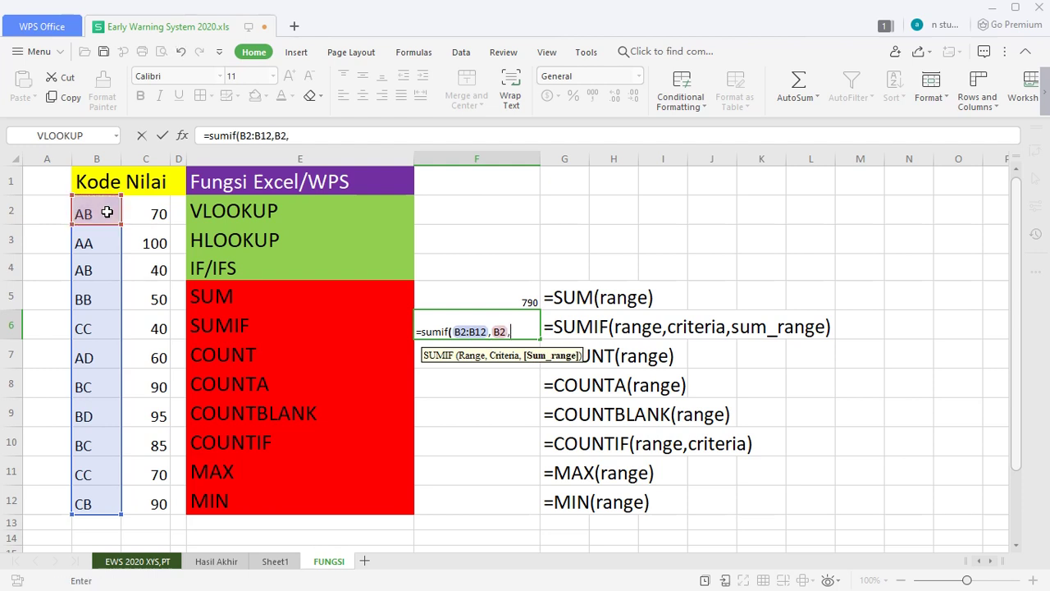
left_click(155, 213)
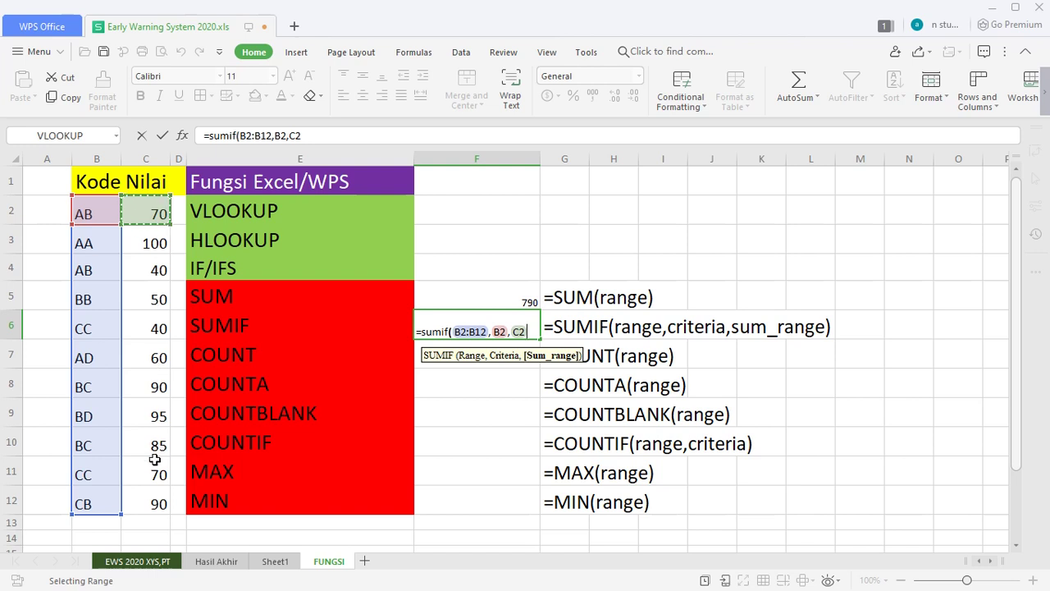
left_click(159, 504, "shift")
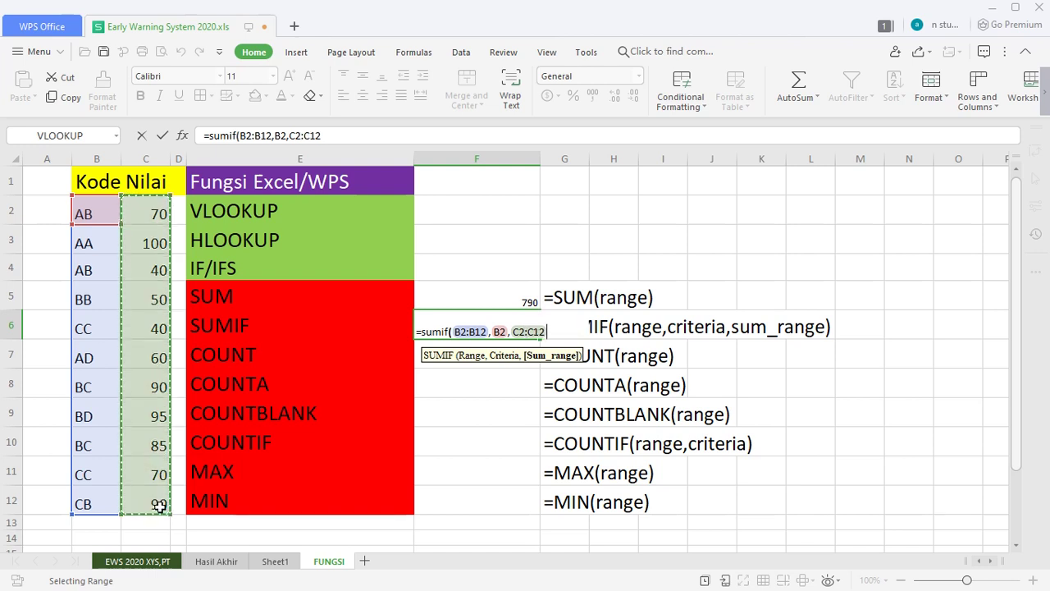
key("Return")
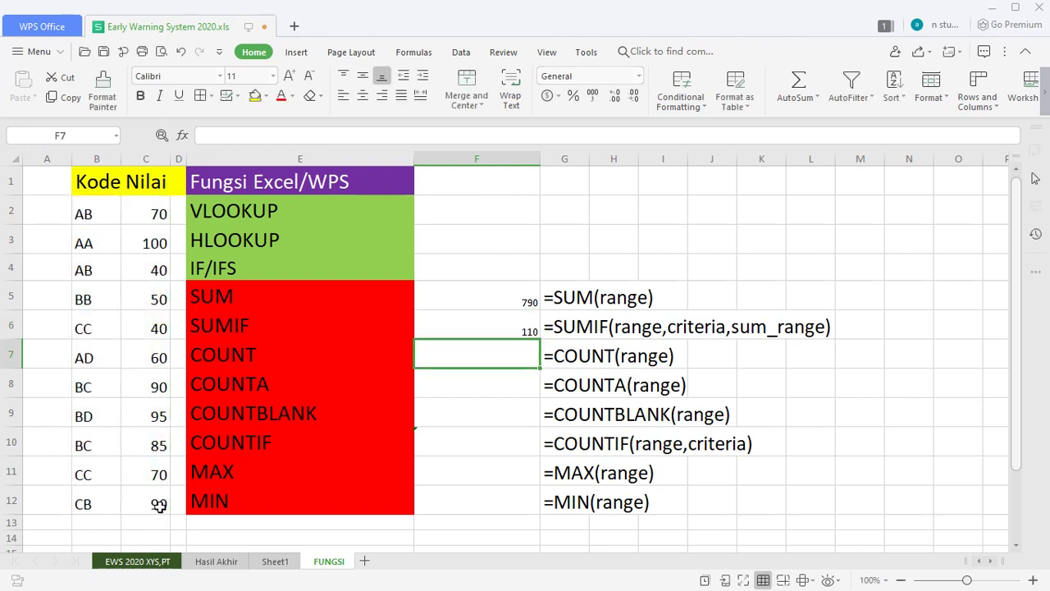
key("Up")
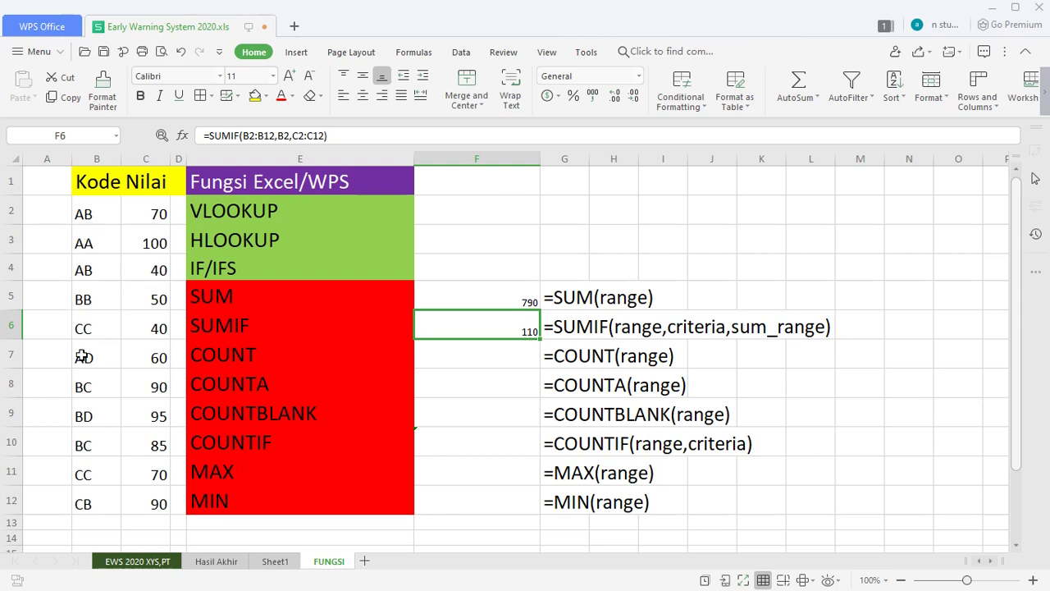
Step: Test the SUM and SUMIF formulas by setting cell C4 to 50, and restore its value to 40
left_click(147, 269)
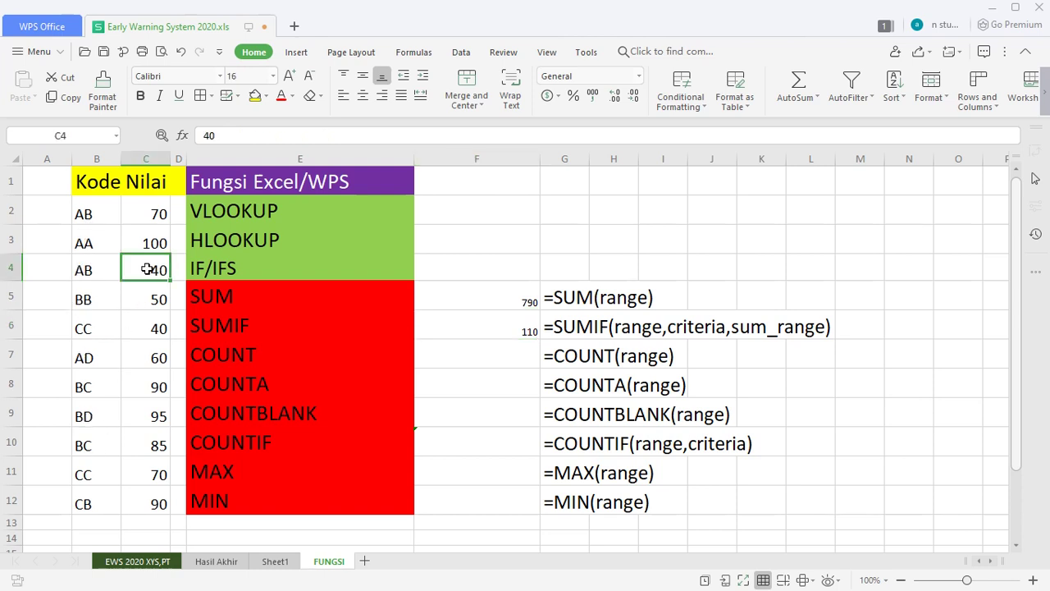
type("50")
key("Return")
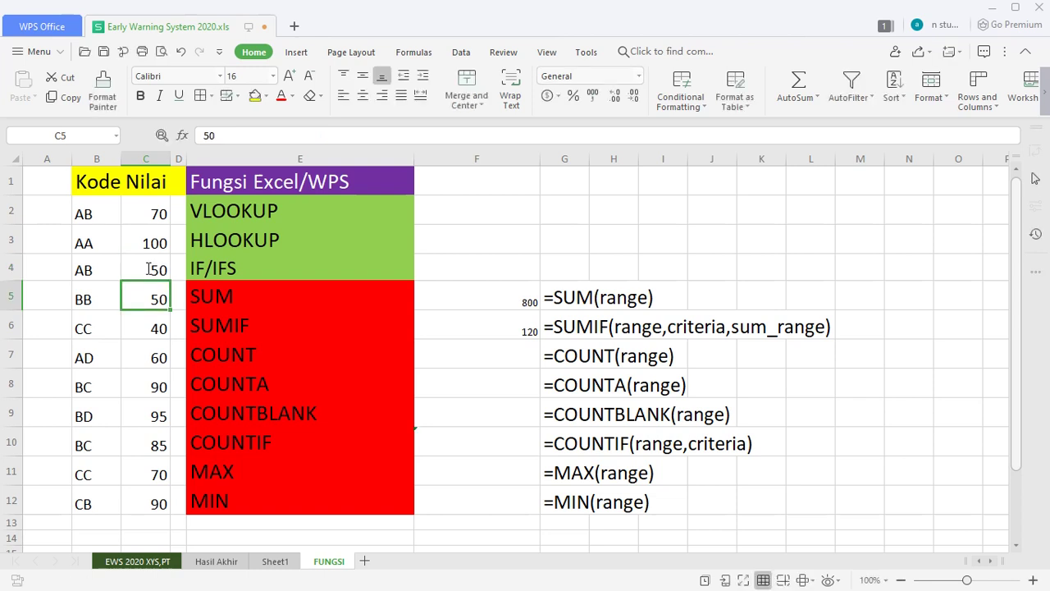
left_click(146, 269)
type("40")
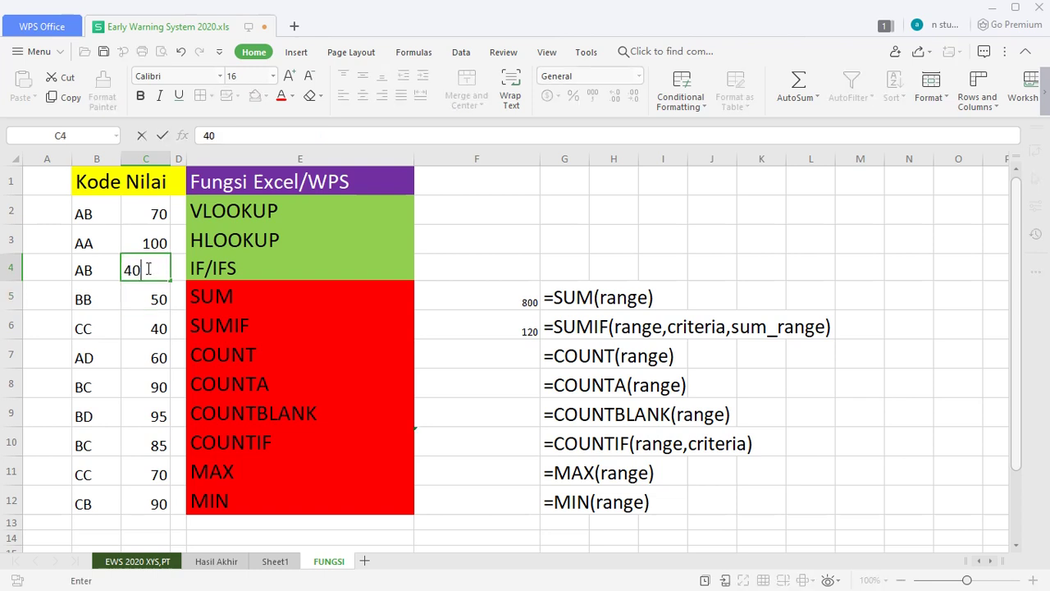
key("Return")
left_click(149, 269)
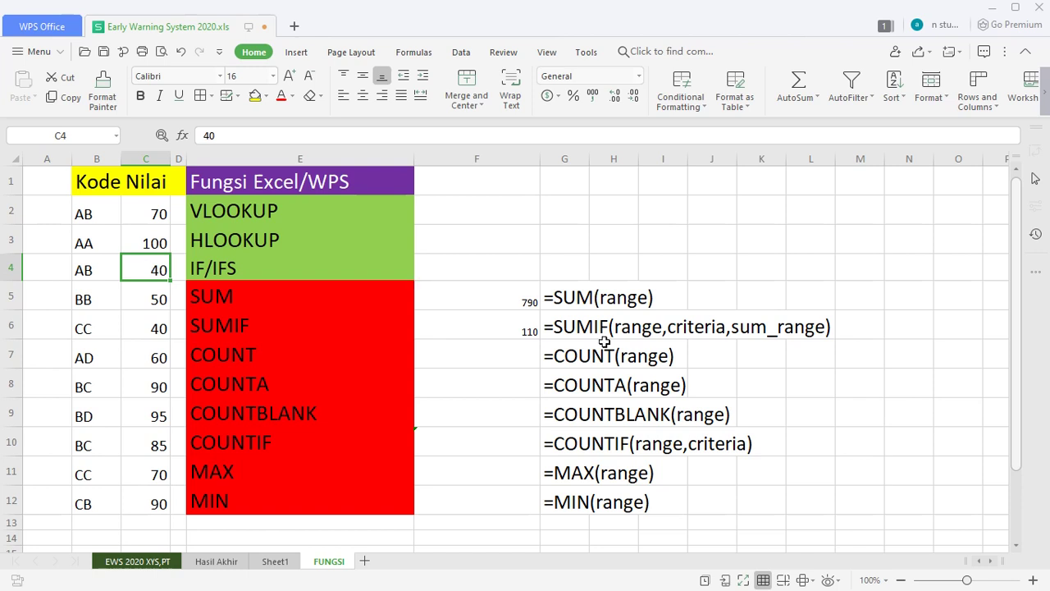
Step: Enter a COUNT formula in cell F7 for the Nilai range C2:C12, and reopen the formula for editing
left_click(509, 351)
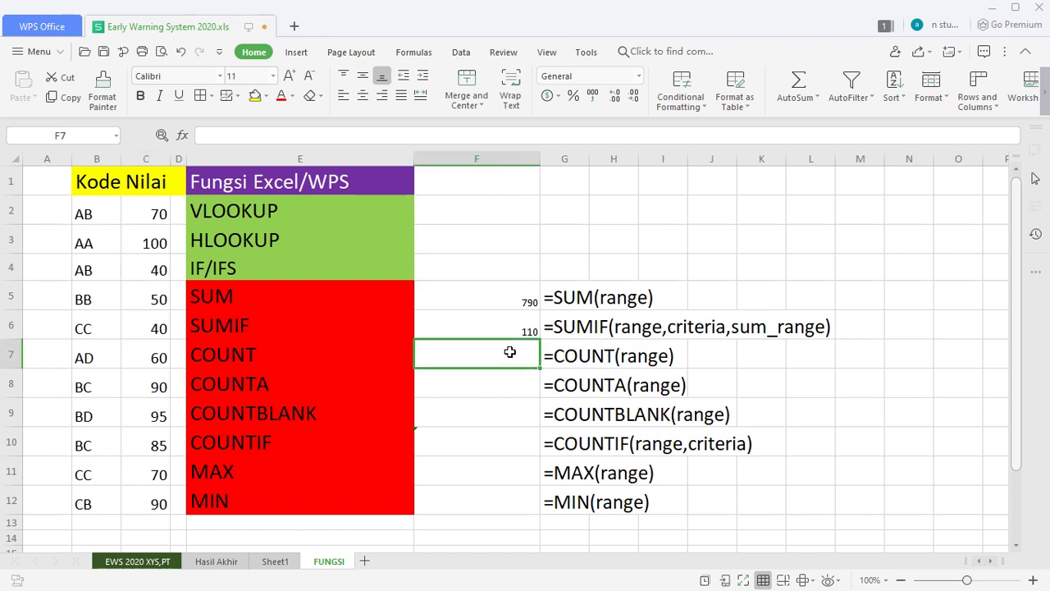
type("=so")
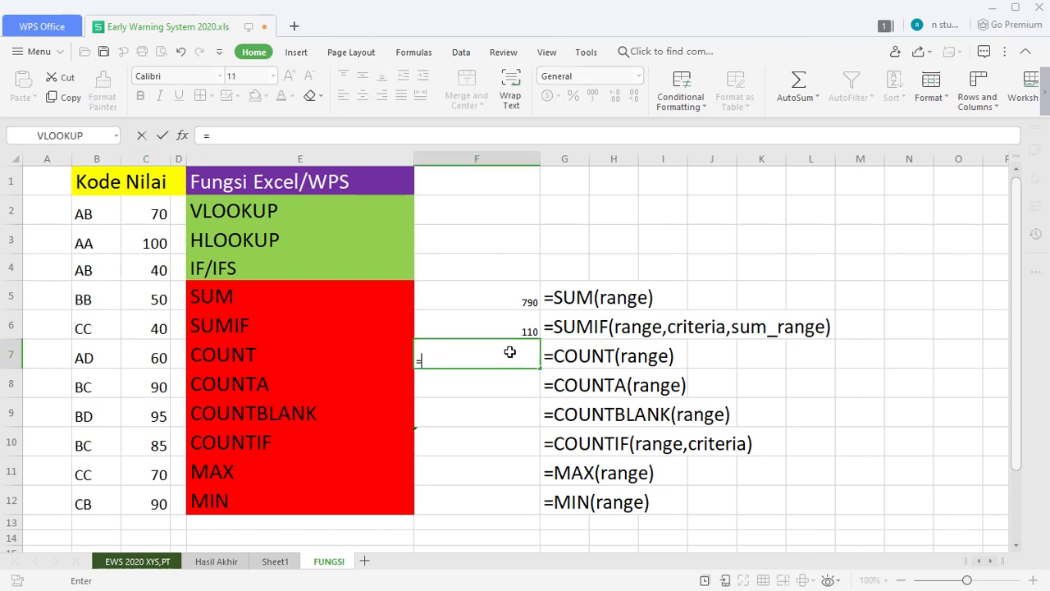
key("BackSpace")
key("BackSpace")
type("coun")
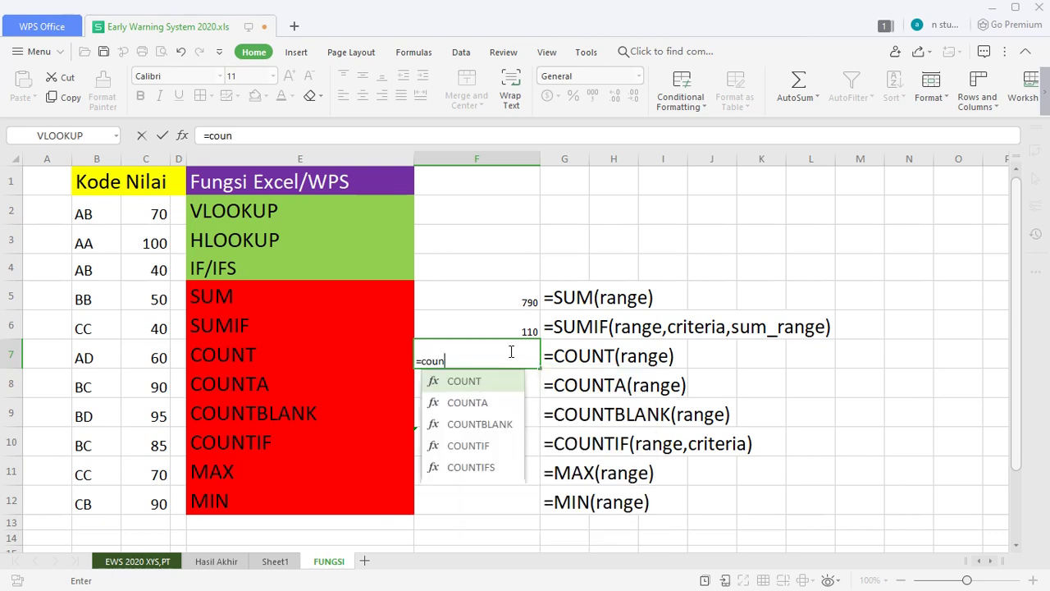
type("t(")
key("Left")
key("Up")
key("Up")
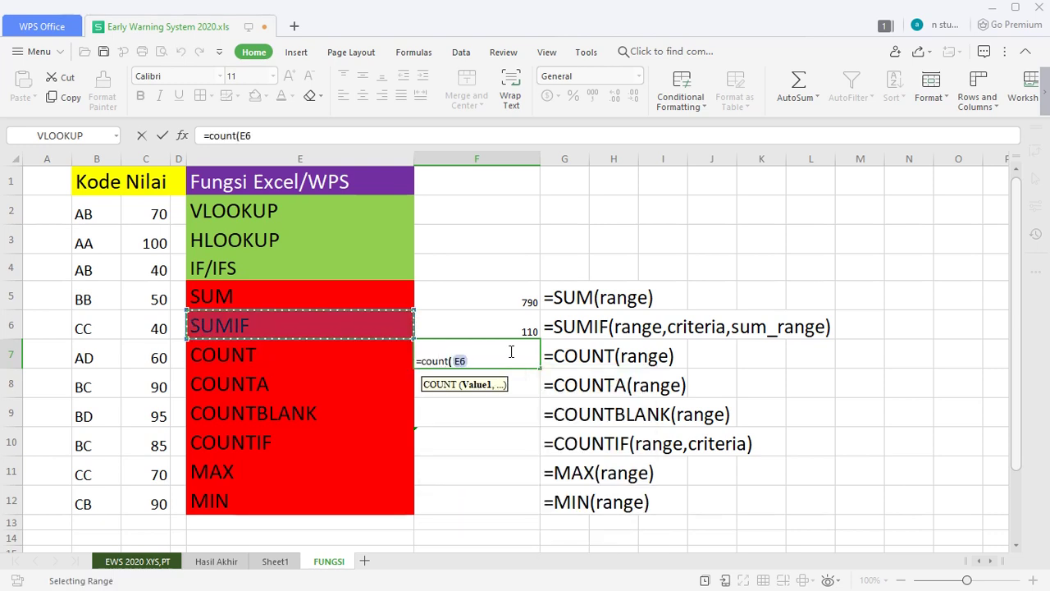
key("Left")
key("Up")
key("Up")
key("Left")
key("Up")
key("shift+Down")
key("shift+Down")
key("shift+Down")
key("shift+Down")
key("shift+Down")
key("shift+Down")
key("shift+Down")
key("shift+Down")
key("shift+Down")
key("shift+Down")
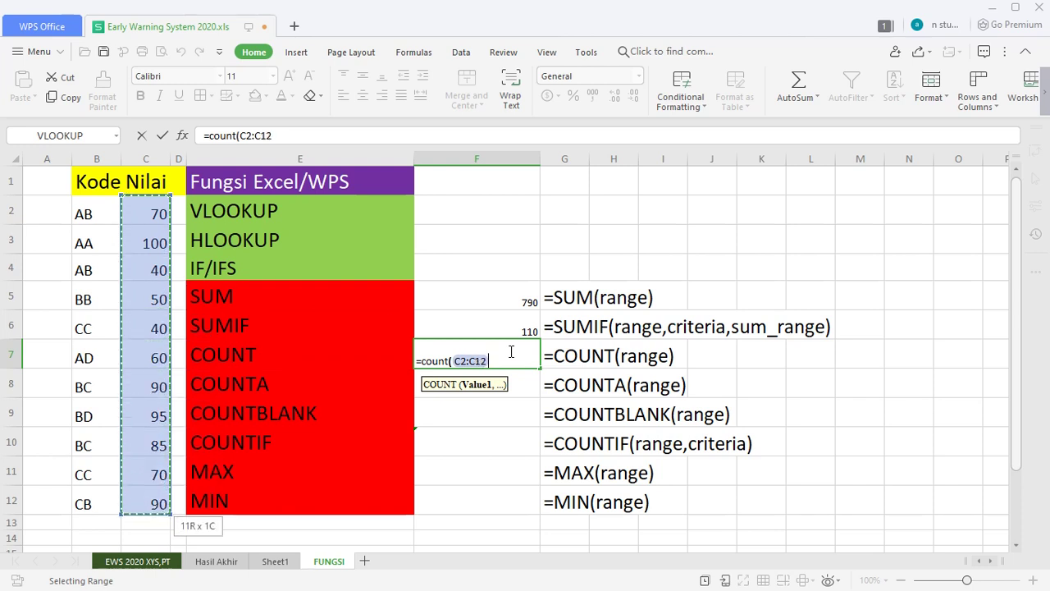
key("Return")
key("Up")
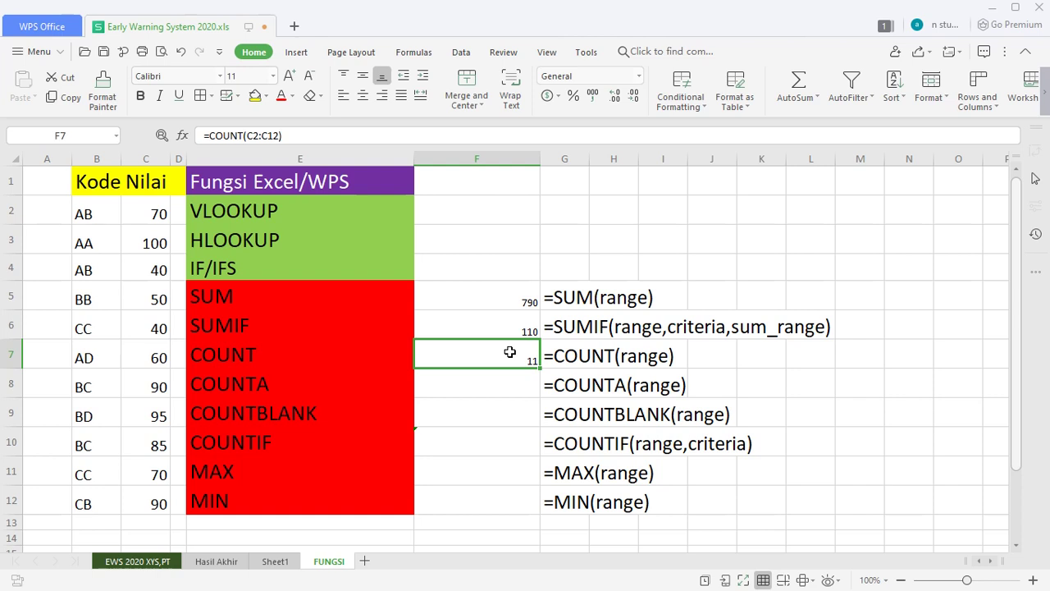
double_click(509, 352)
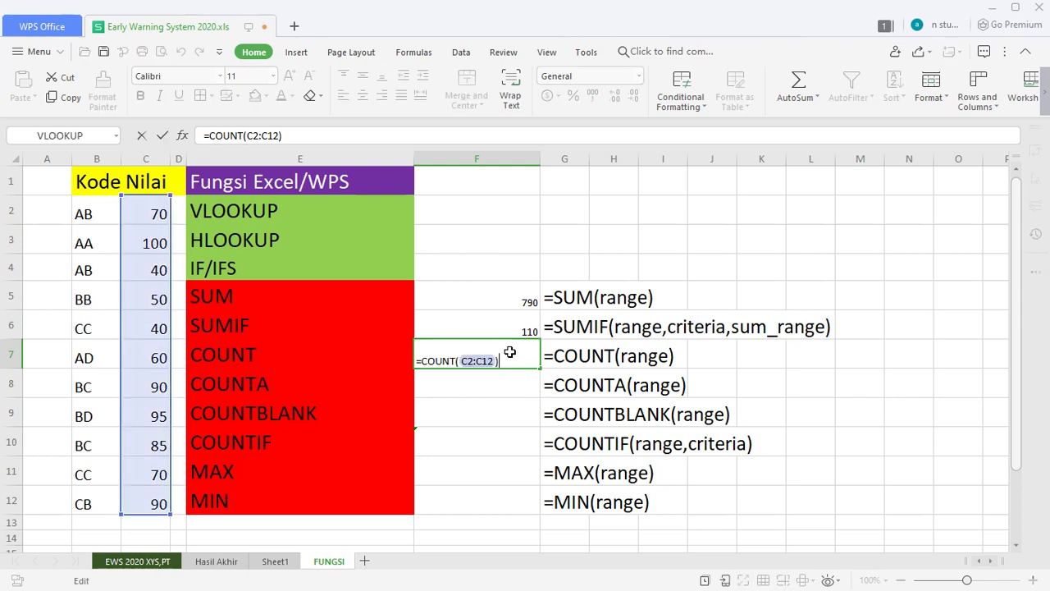
Step: Enter a COUNTA formula in cell F8 for the Nilai range C2:C12
key("Return")
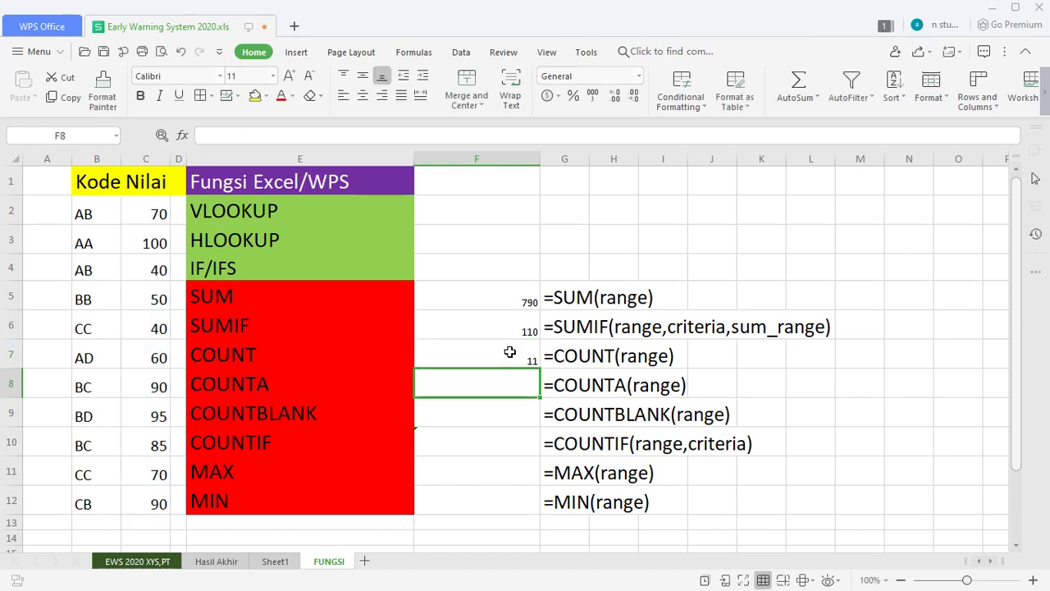
type("=count")
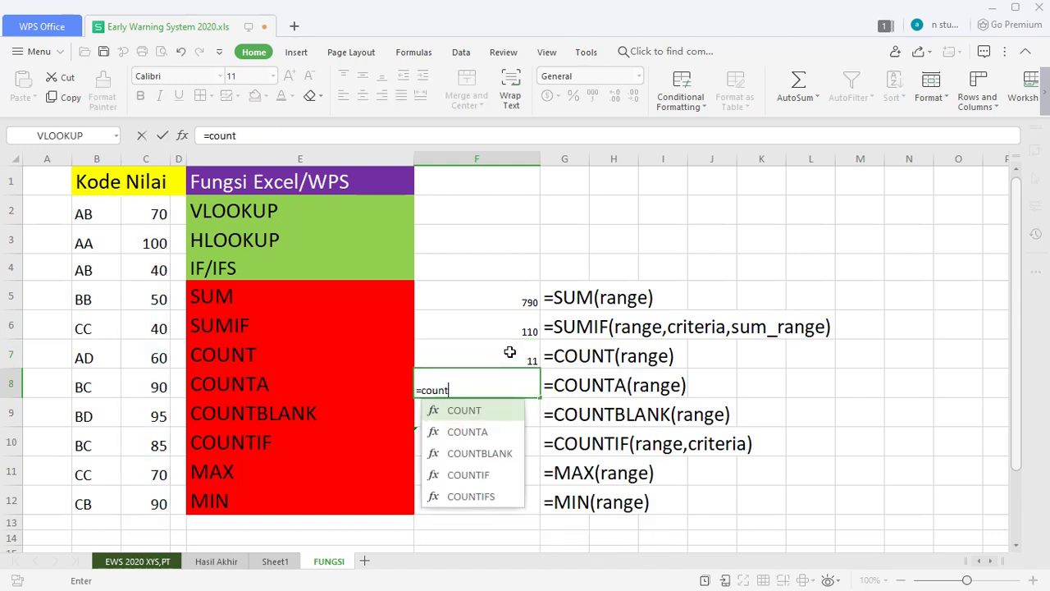
type("a(")
key("Left")
key("Left")
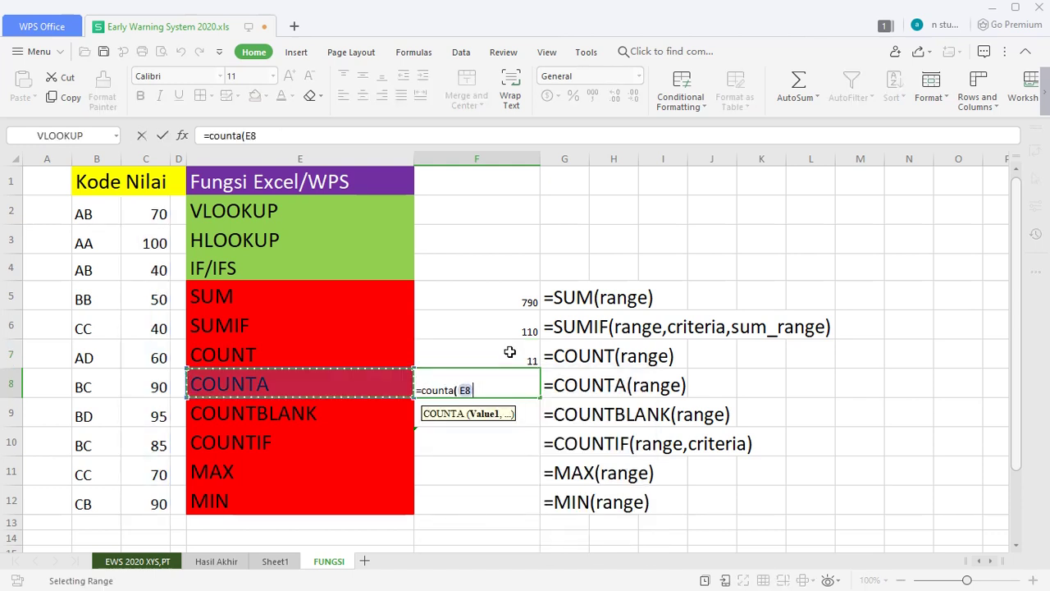
key("Up")
key("Up")
key("Up")
key("Left")
key("Up")
key("Up")
key("Up")
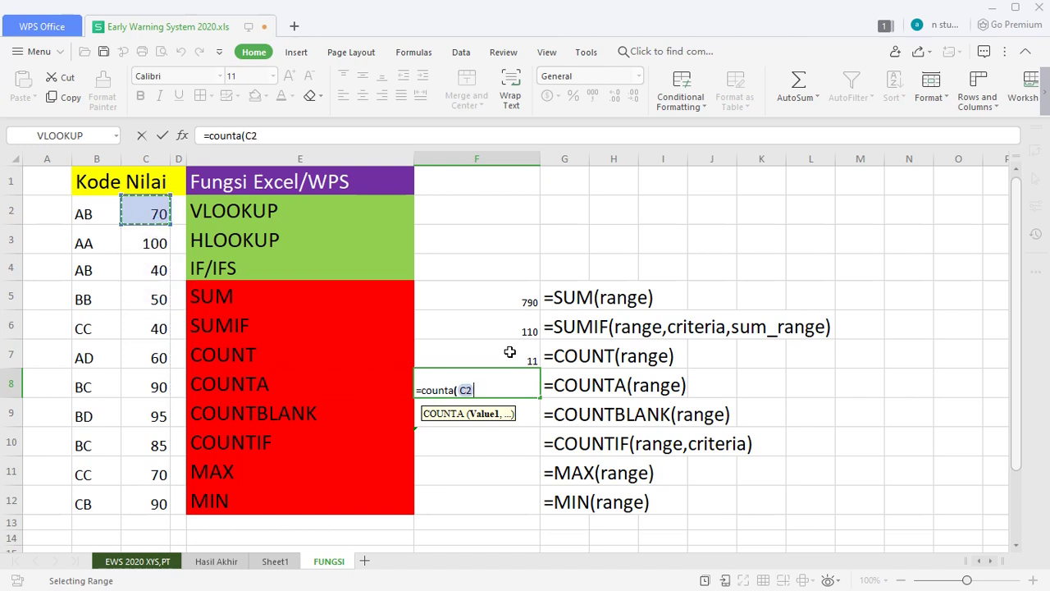
key("shift+Down")
key("shift+Down")
key("shift+Down")
key("shift+Down")
key("shift+Down")
key("shift+Down")
key("shift+Down")
key("shift+Down")
key("shift+Down")
key("shift+Down")
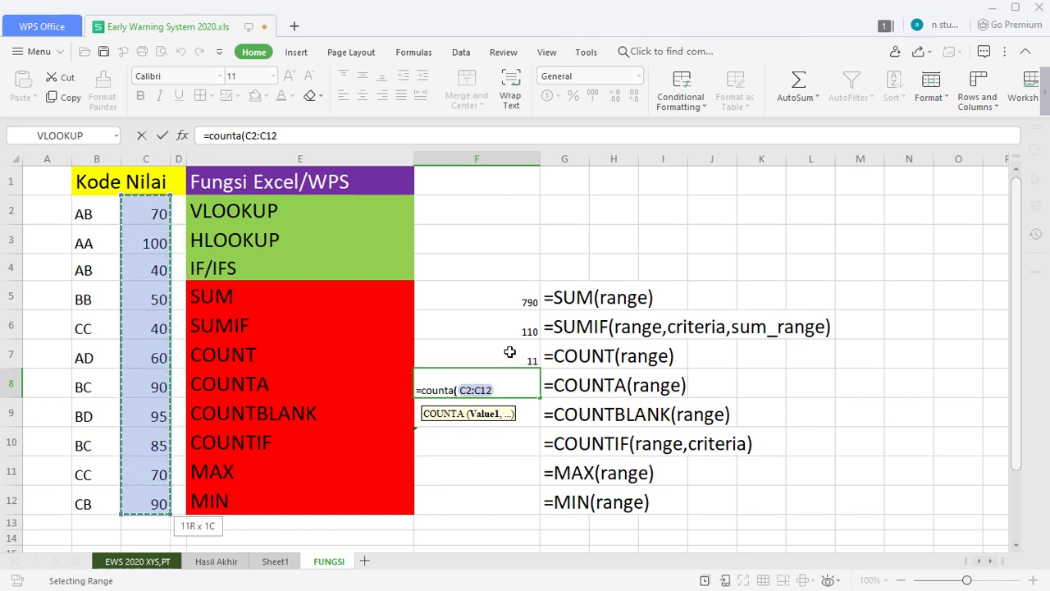
key("Return")
key("Up")
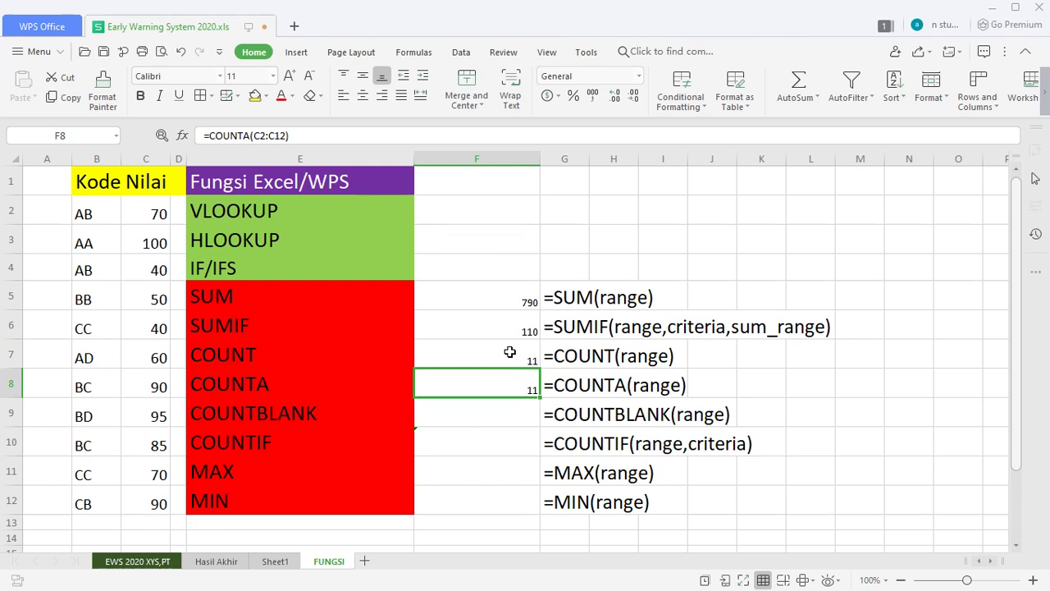
Step: Test the COUNT and COUNTA formulas by clearing cell C7 and entering 45 in it
key("Left")
key("Left")
key("Left")
key("Up")
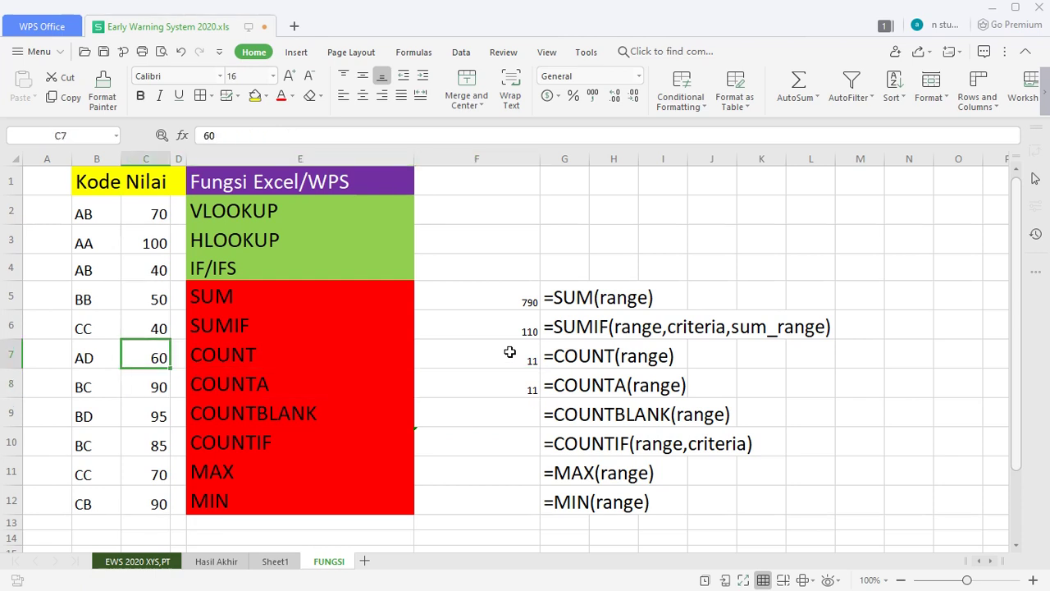
key("Down")
key("Down")
key("Up")
key("Up")
key("Delete")
type("45")
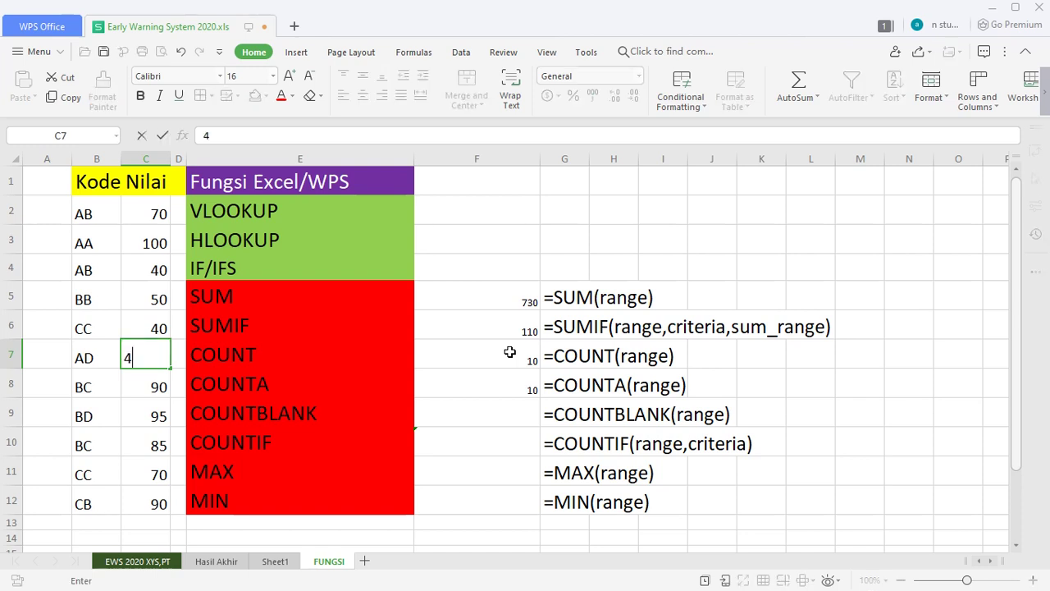
key("Return")
key("Up")
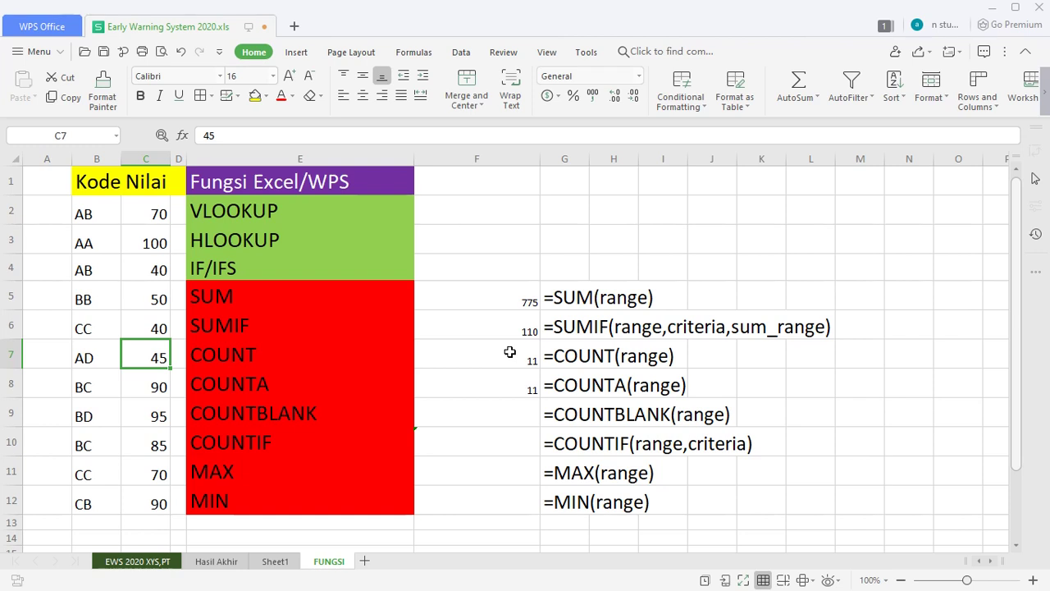
Step: Replace the value in cell C7 with the text tes, and select the COUNTA formula cell F8
type("tes")
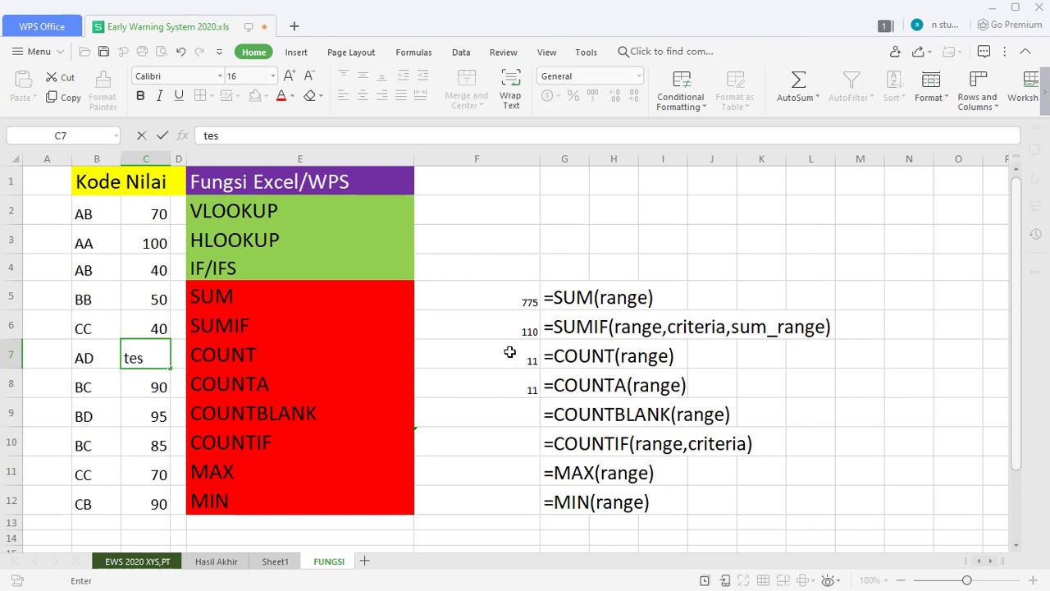
key("Return")
key("Up")
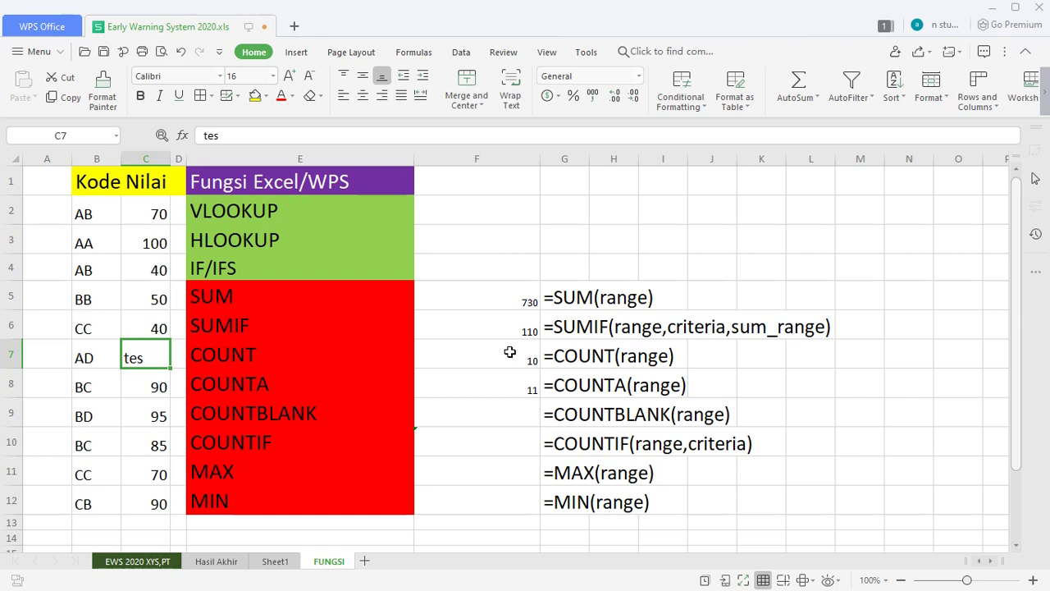
left_click(532, 392)
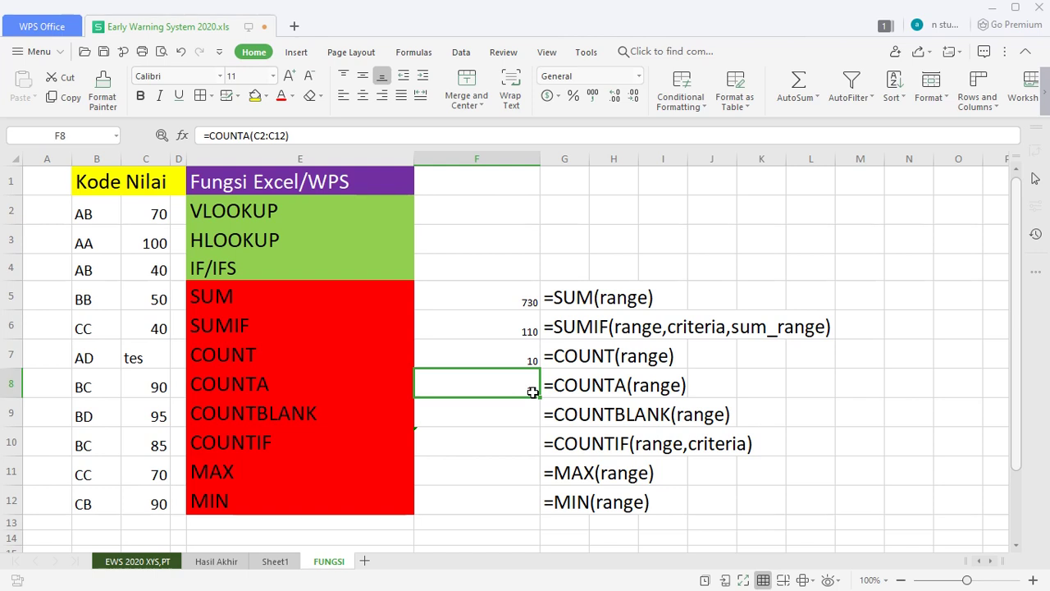
Step: Enter a COUNTBLANK formula in cell F9 for the Nilai range C2:C12
key("Return")
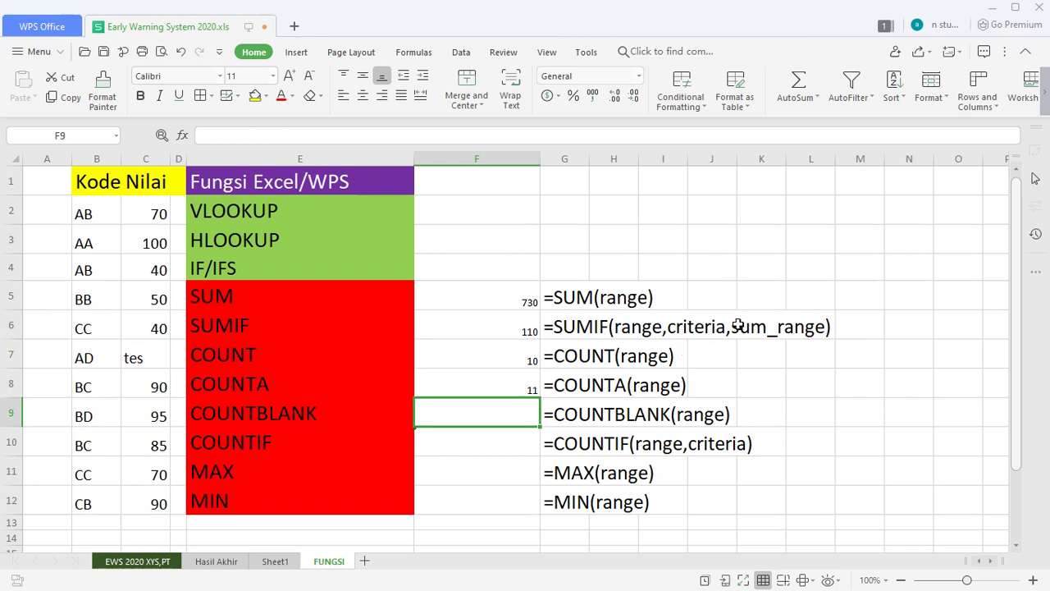
type("=")
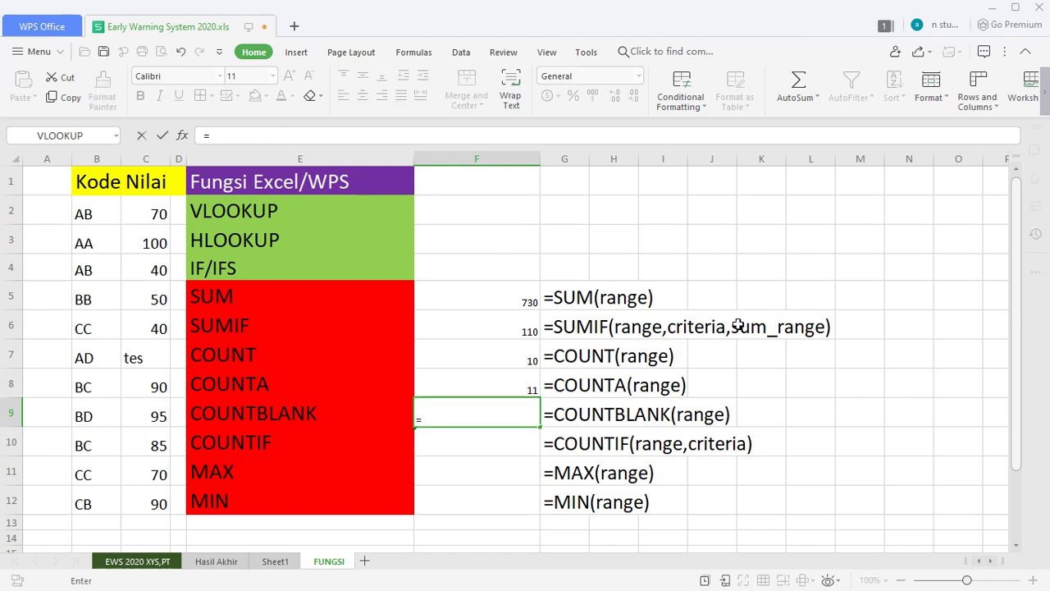
type("count")
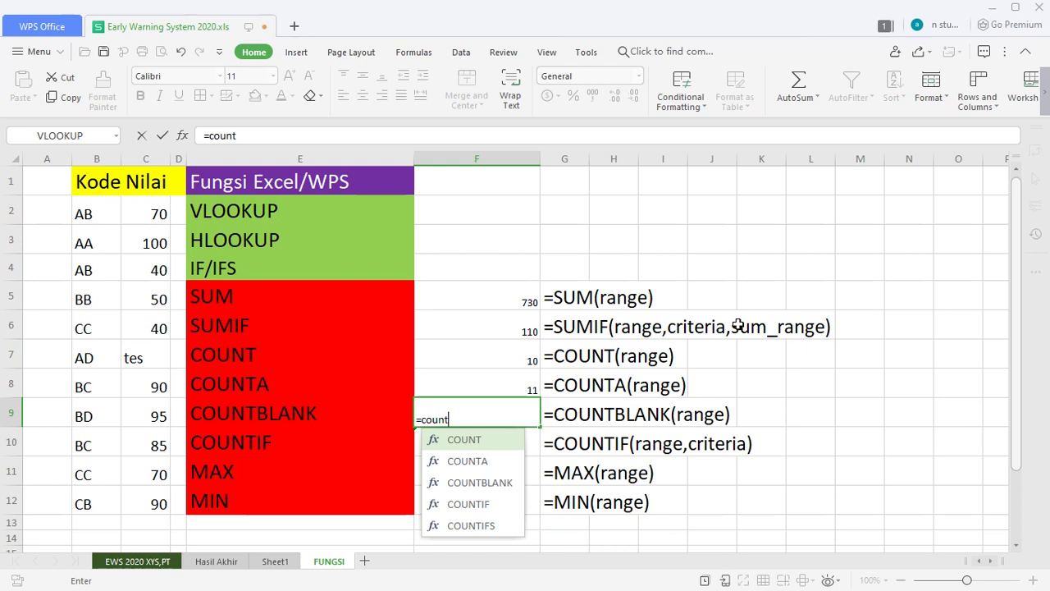
type("blank")
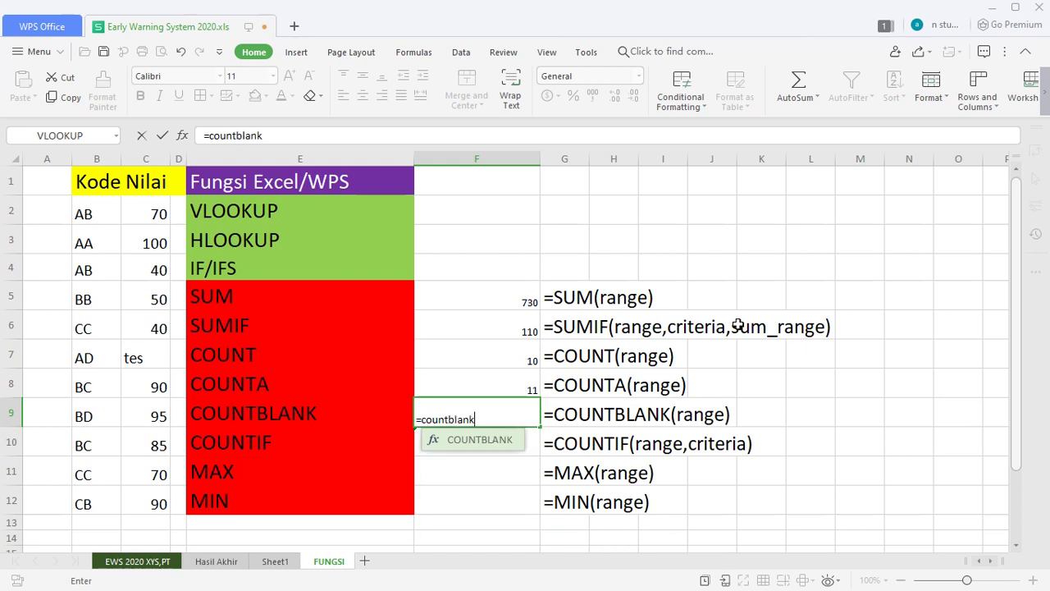
type("(")
key("Left")
key("Left")
key("Left")
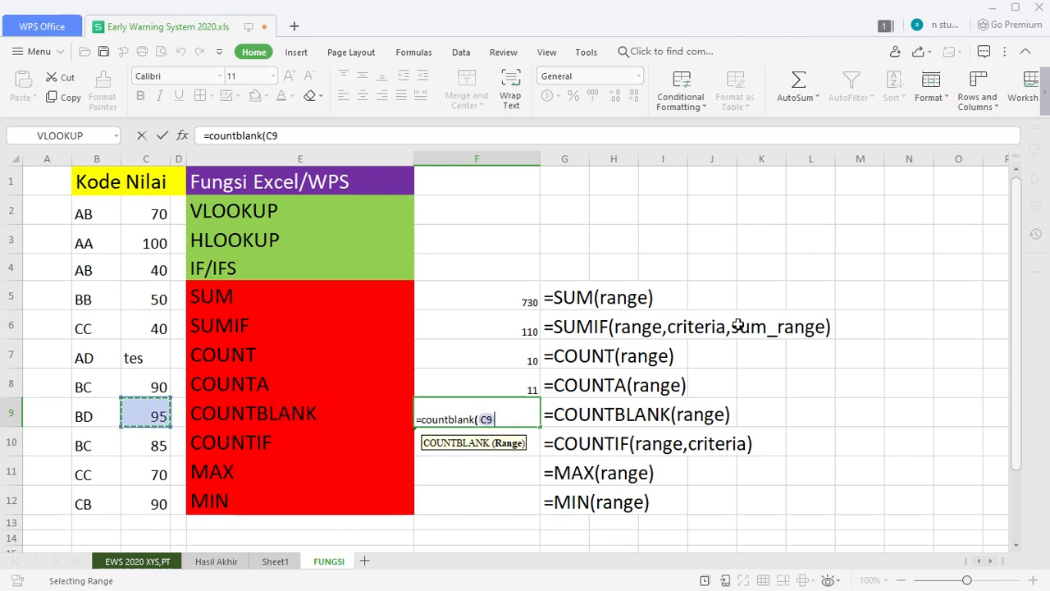
key("Up")
key("Up")
key("Up")
key("Up")
key("Up")
key("Up")
key("Up")
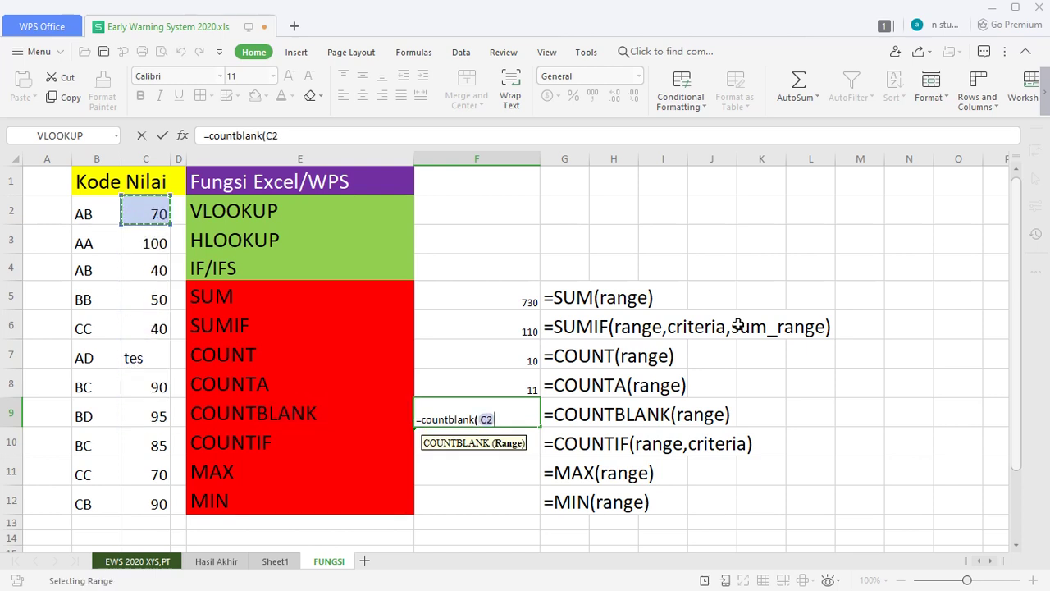
key("Left")
key("Right")
key("shift+Down")
key("shift+Down")
key("shift+Down")
key("shift+Down")
key("shift+Down")
key("shift+Down")
key("shift+Down")
key("shift+Down")
key("shift+Down")
key("shift+Down")
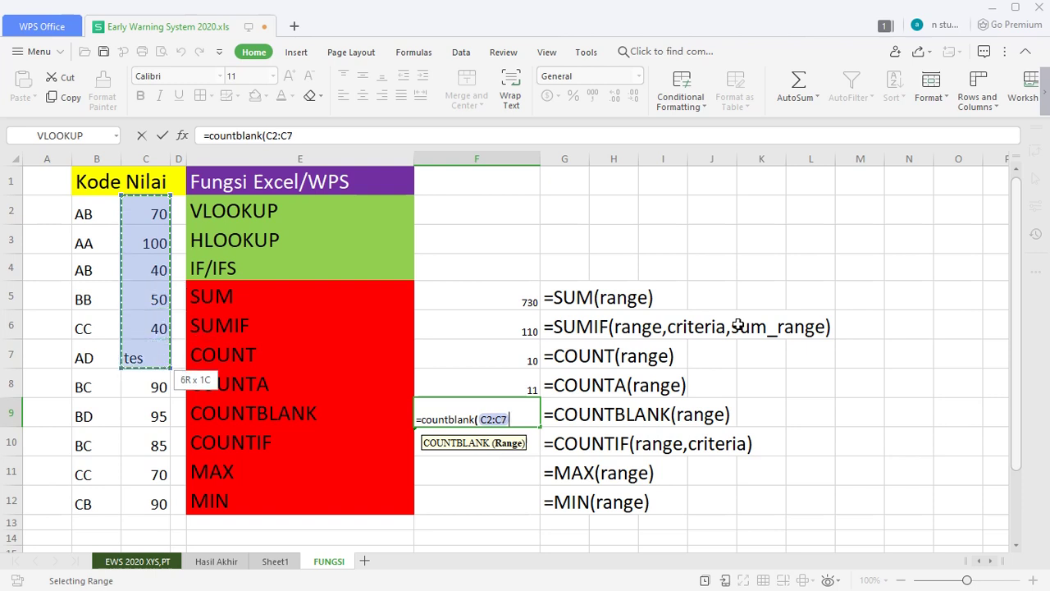
key("Return")
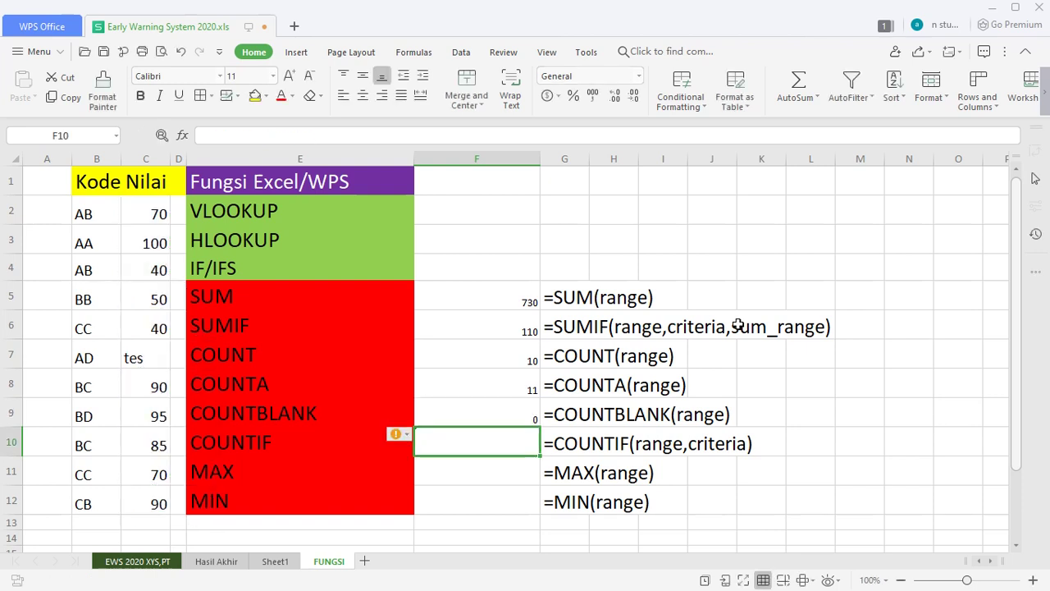
Step: Clear the Nilai value in cell C11 to test the COUNTBLANK formula
key("Up")
key("Left")
key("Left")
key("Up")
key("Left")
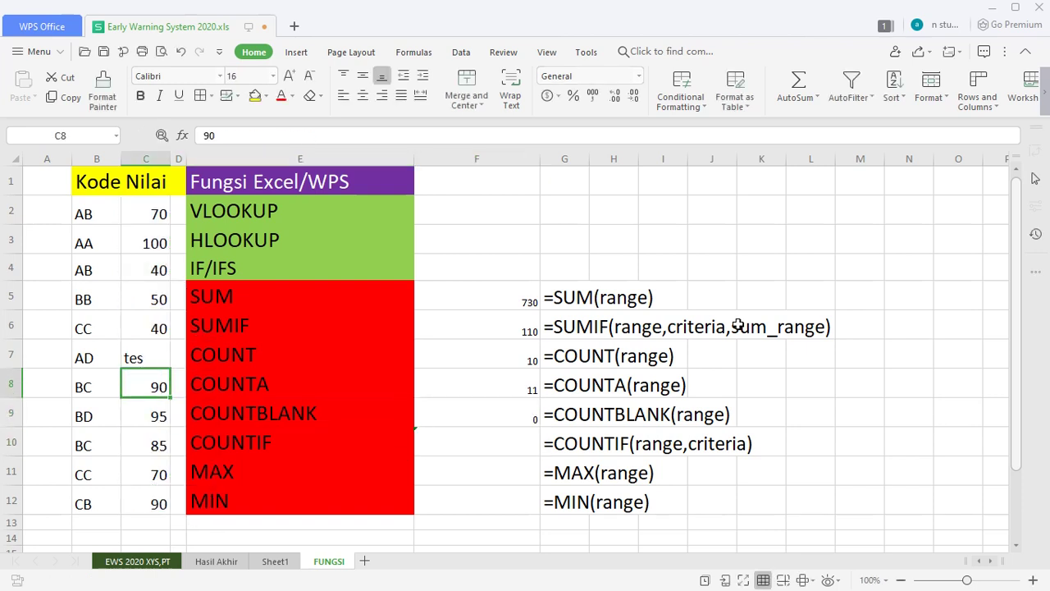
key("Down")
key("Down")
key("Down")
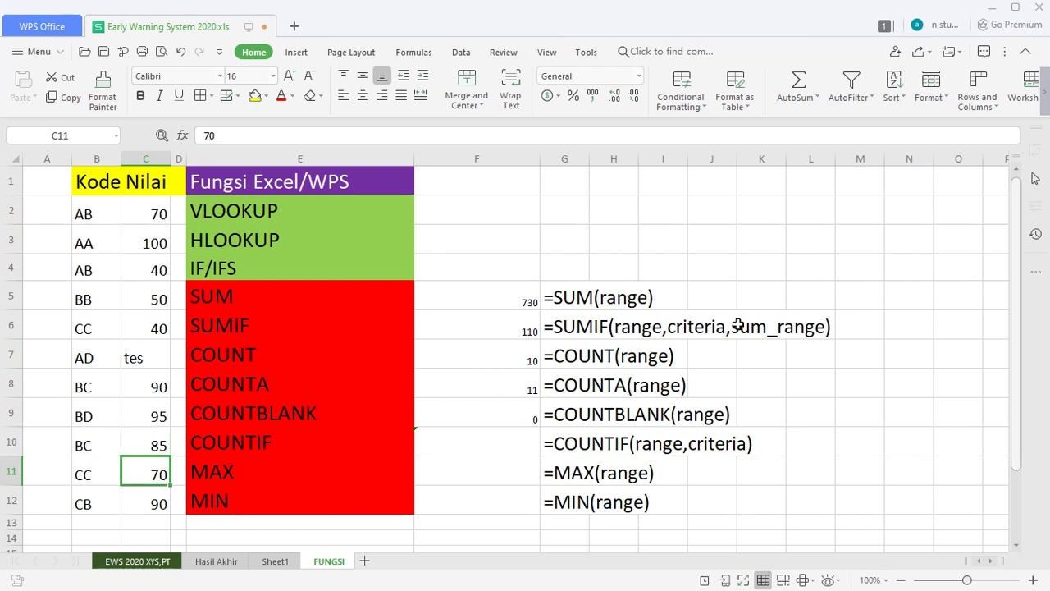
key("Delete")
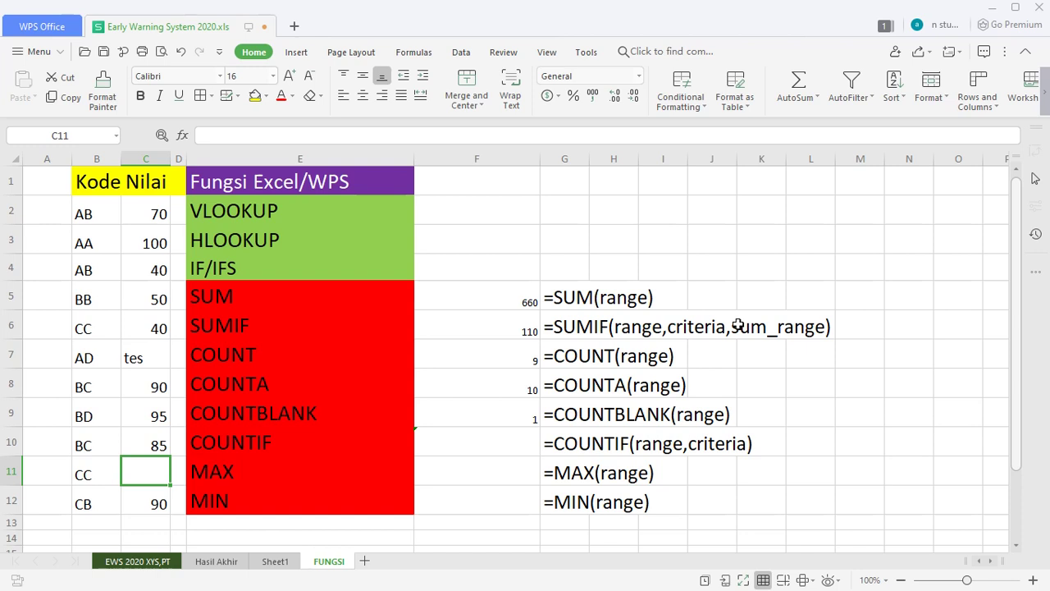
key("ctrl+z")
key("Delete")
Step: Enter a COUNTIF formula in cell F10 with range C2:C12 and criteria B2
key("Right")
key("Right")
key("Right")
key("Right")
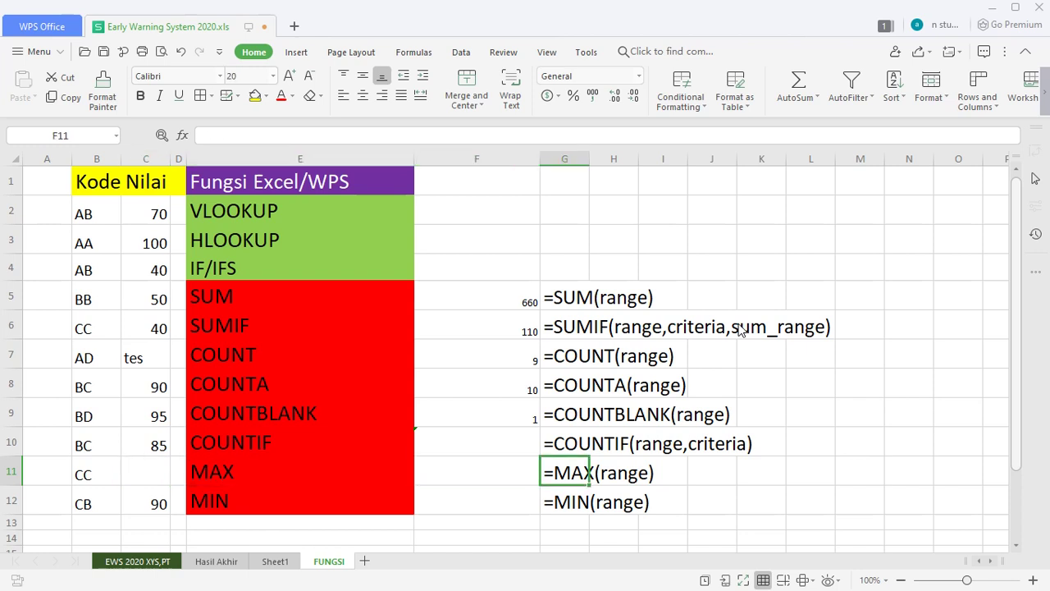
key("Up")
key("Left")
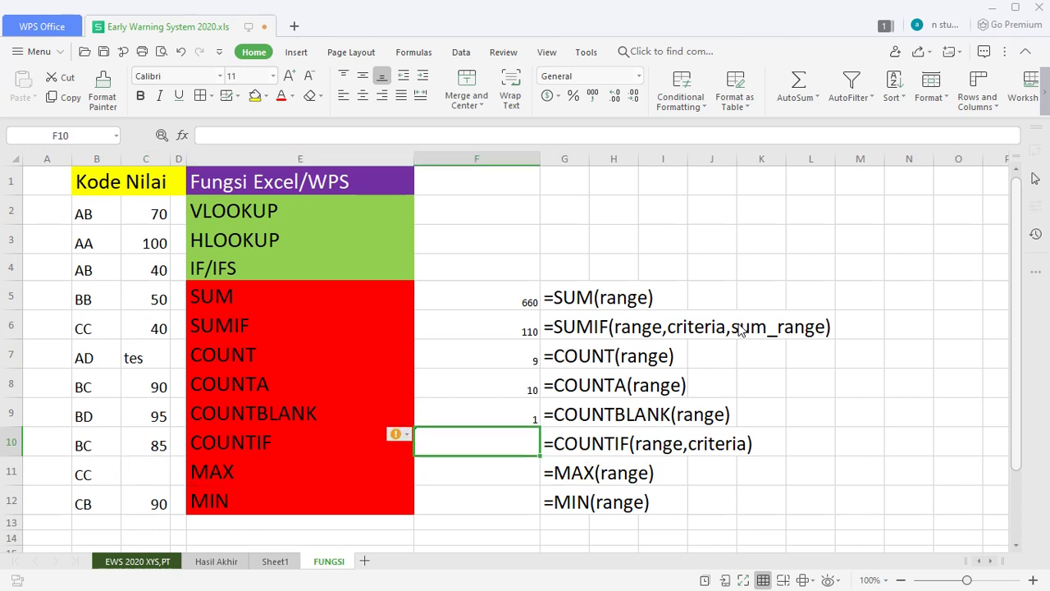
type("=co")
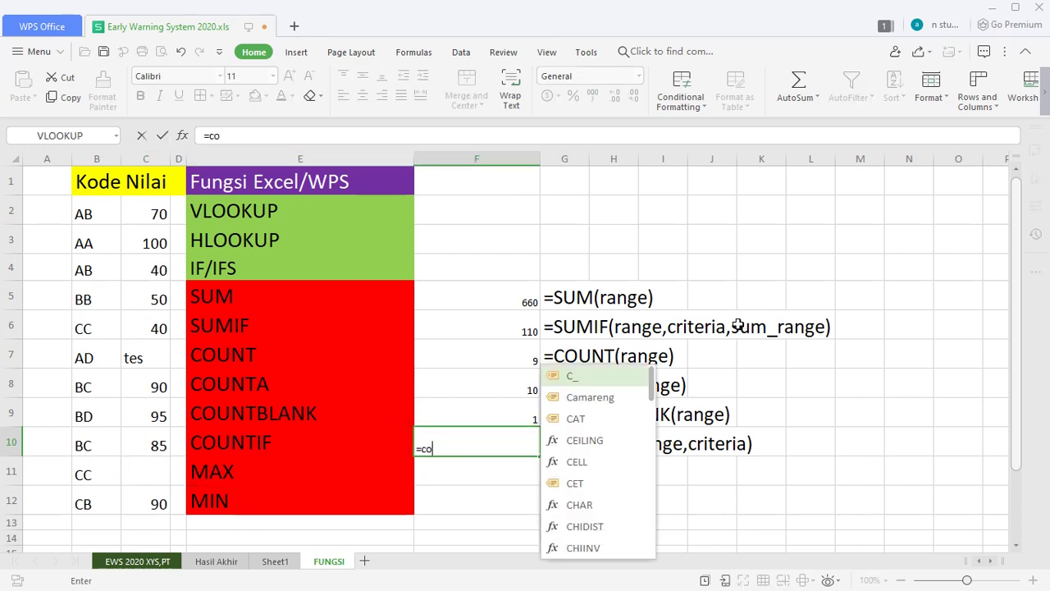
type("untif")
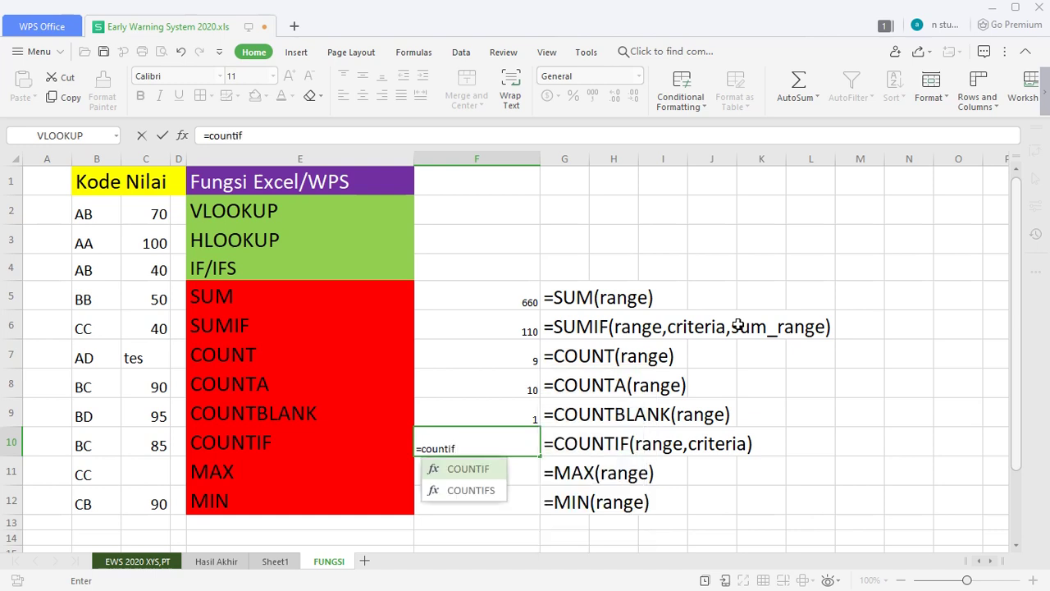
type("(")
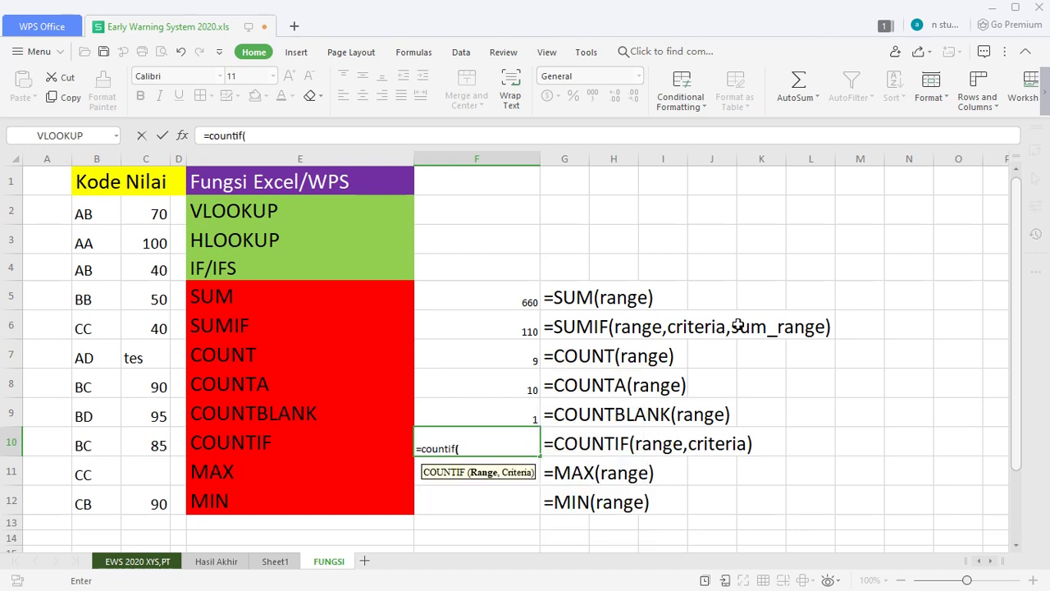
left_click(154, 216)
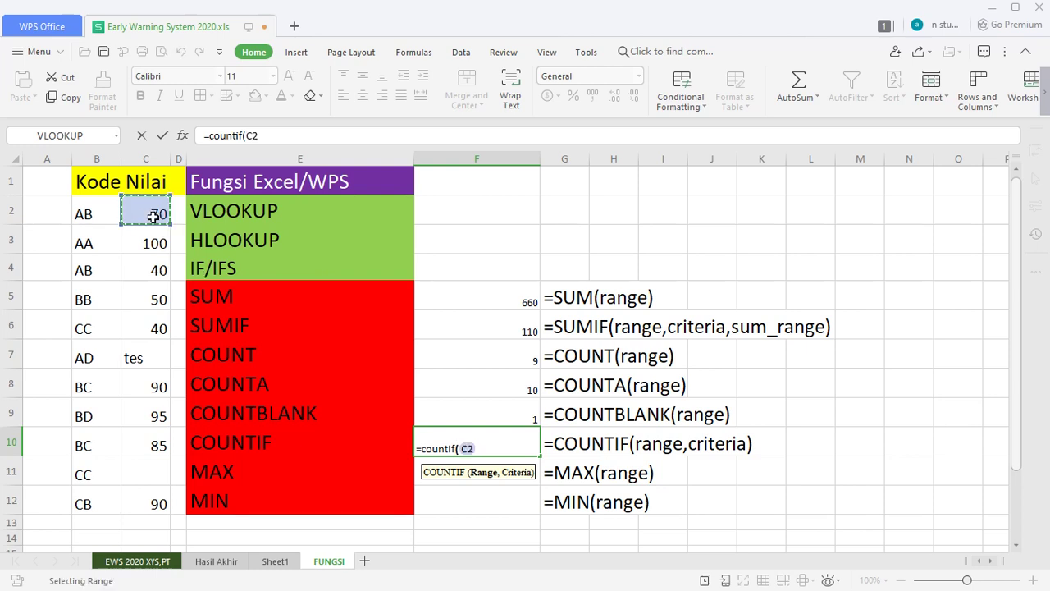
key("shift+Down")
key("shift+Down")
key("shift+Down")
key("shift+Down")
key("shift+Down")
key("shift+Down")
key("shift+Down")
key("shift+Down")
key("shift+Down")
key("shift+Down")
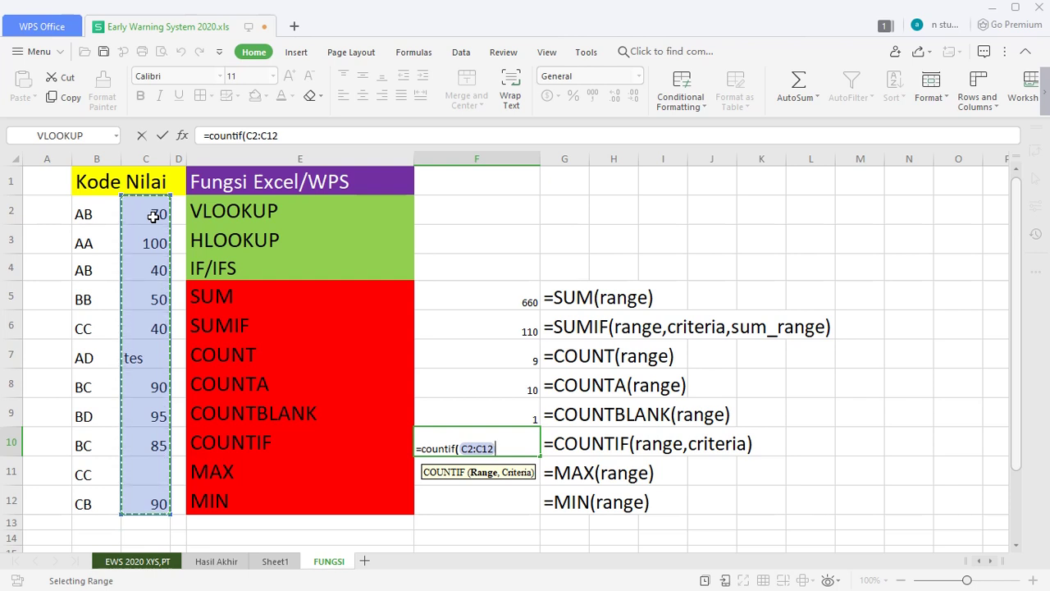
type(",")
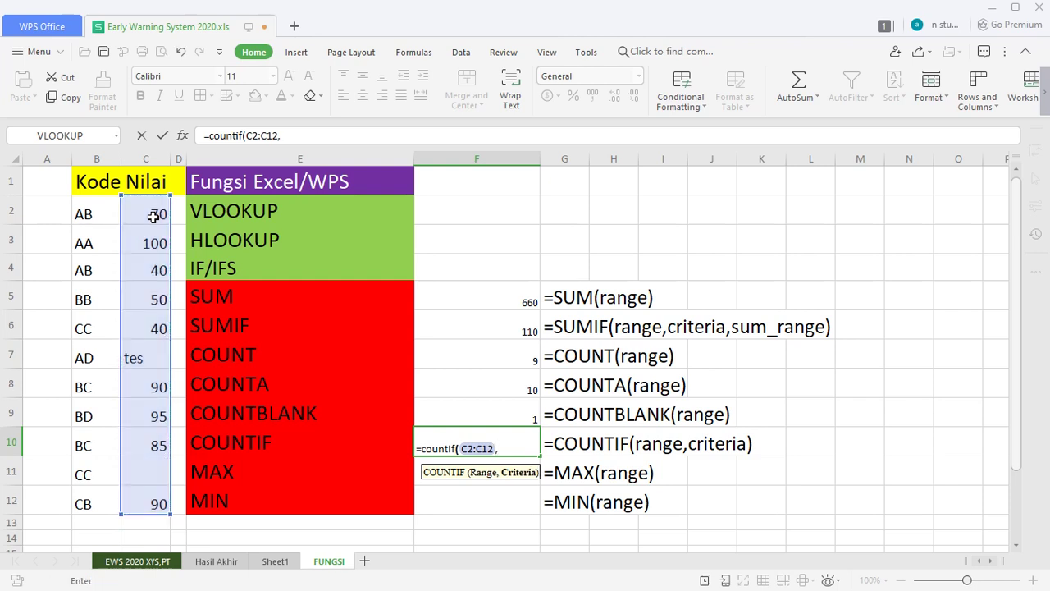
left_click(84, 215)
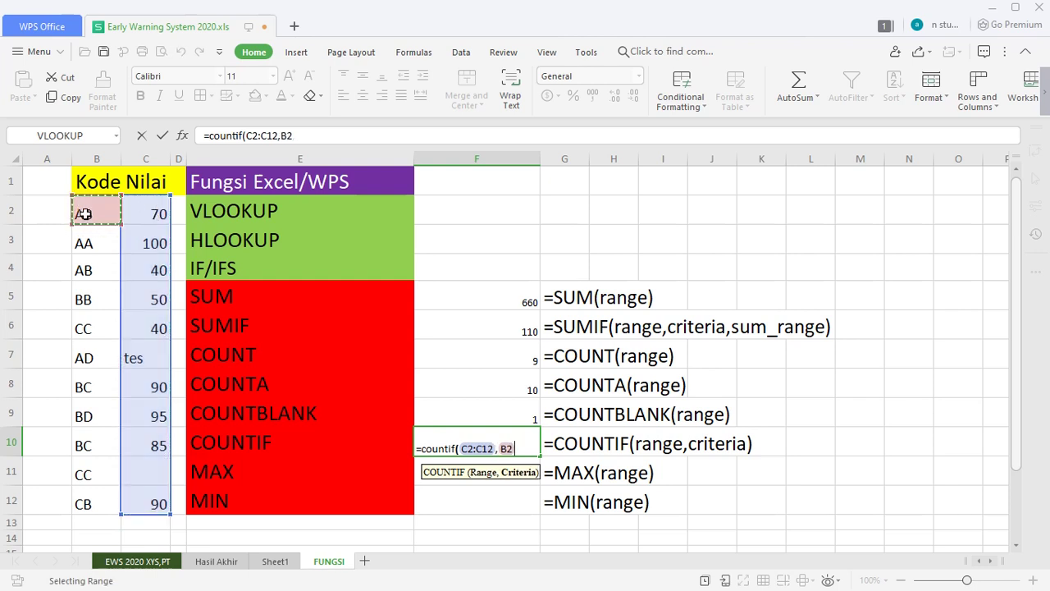
key("Return")
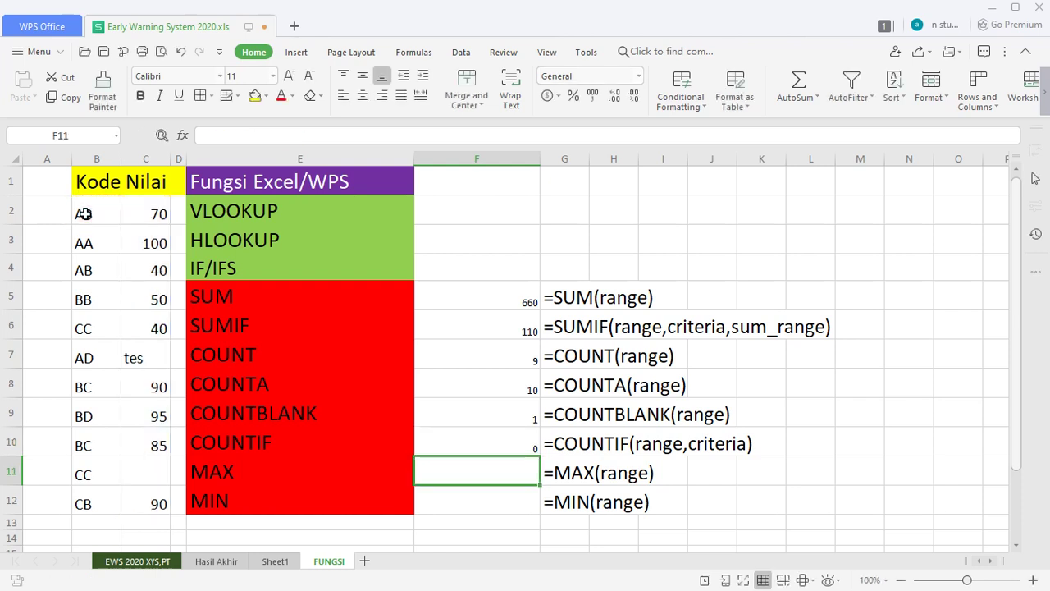
Step: Check which cells the COUNTIF formula in cell F10 references
key("Up")
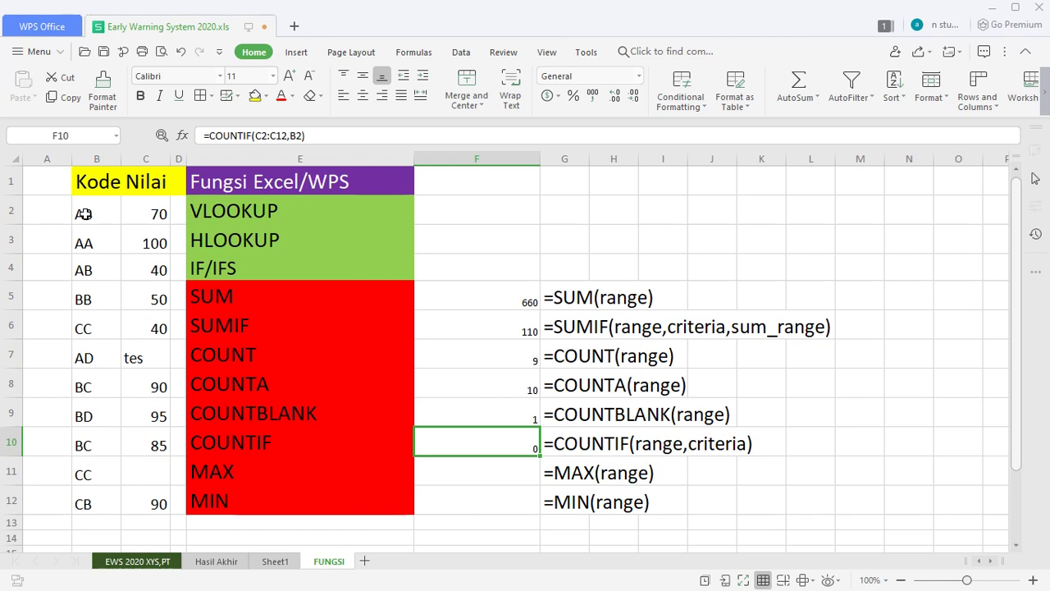
key("F2")
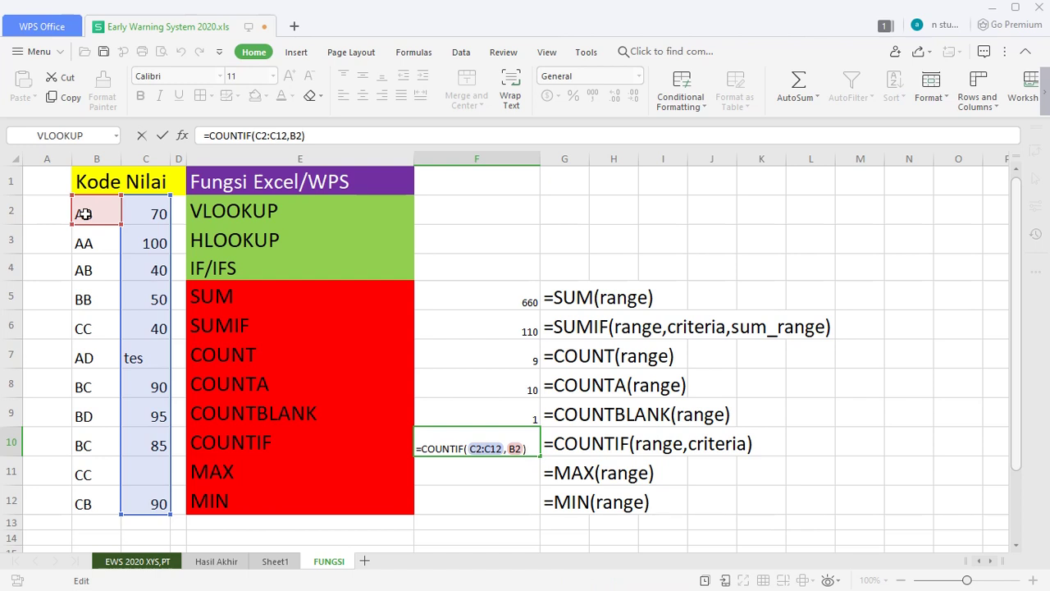
key("Escape")
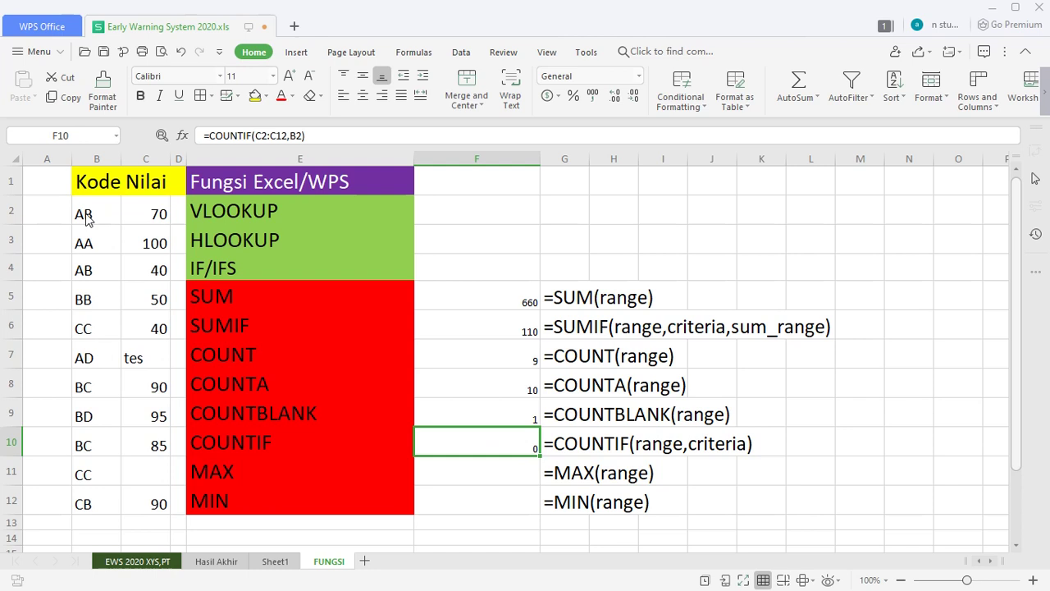
Step: Replace the Kode in cell B2 with the text tes to test the COUNTIF criteria
key("Left")
key("Left")
key("Left")
key("Up")
key("Up")
key("Up")
key("Up")
key("Up")
key("Up")
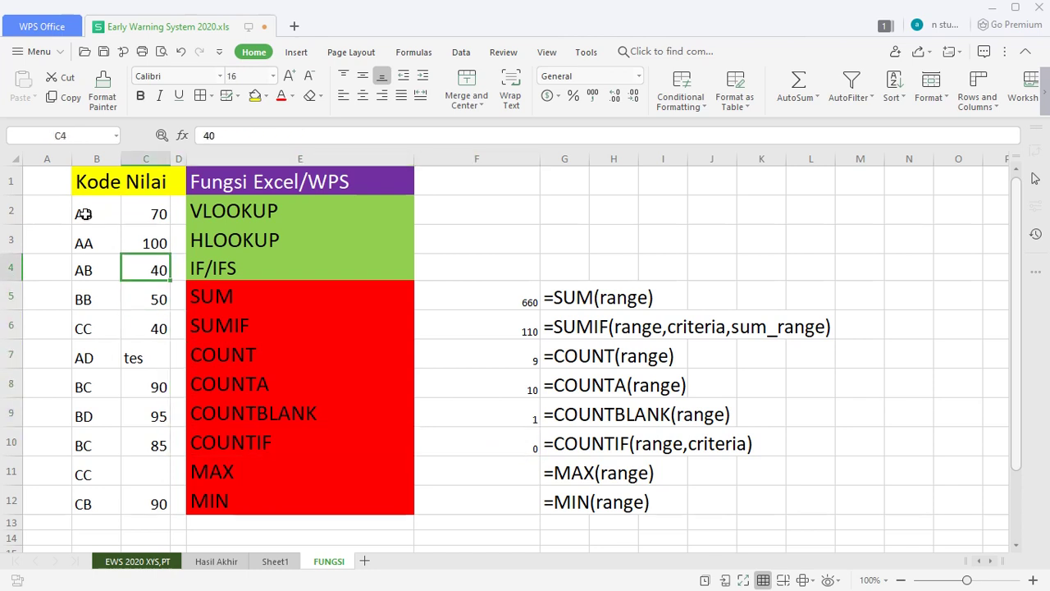
key("Left")
key("Up")
key("Up")
type("tes")
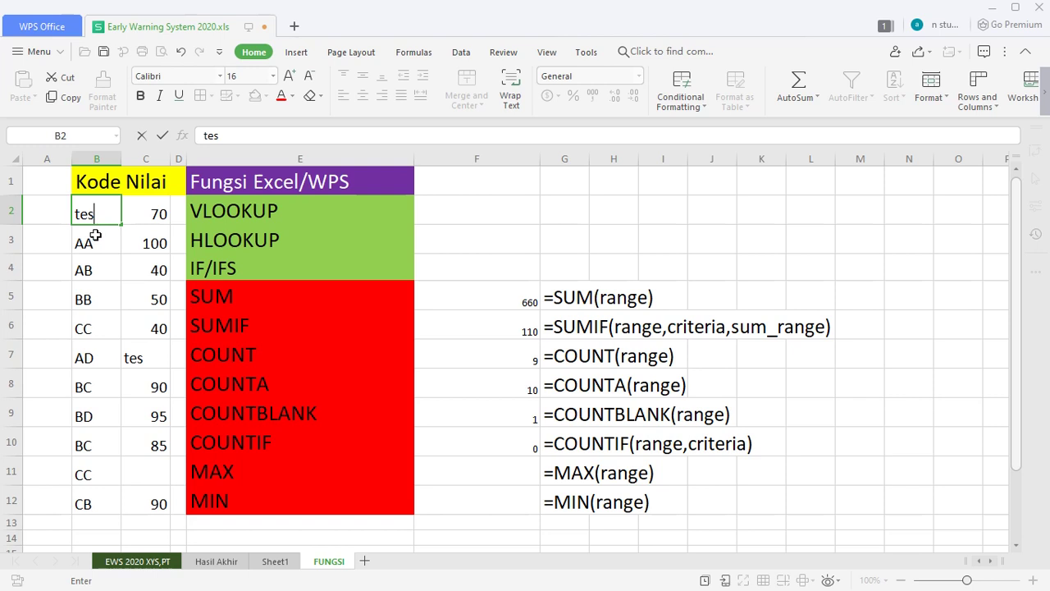
key("Return")
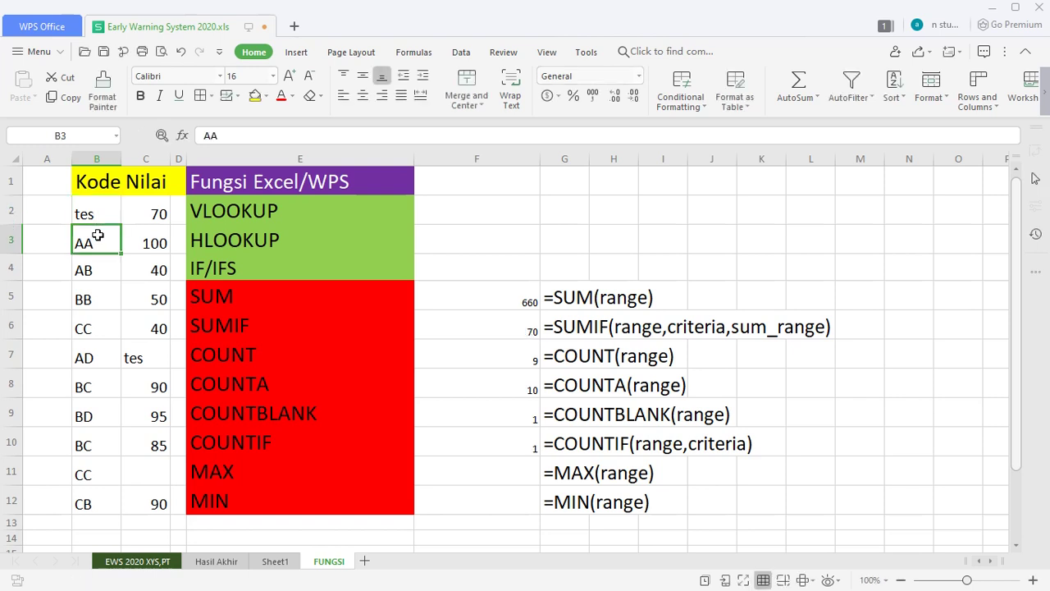
Step: Compare the criteria in cell B2 with the entries in the Nilai column
key("Up")
key("Down")
key("Down")
key("Down")
key("Right")
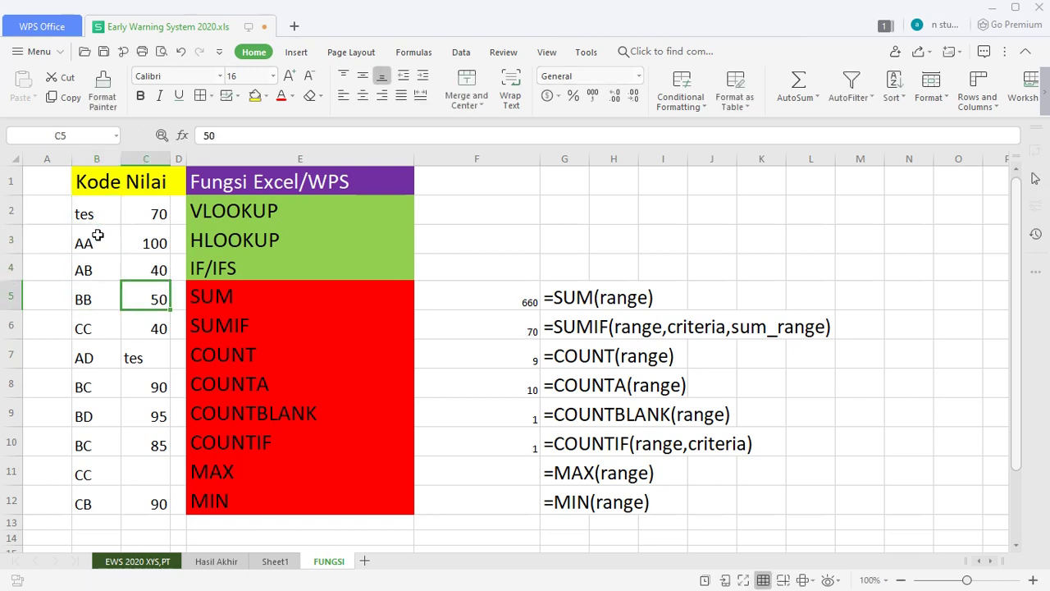
key("Down")
key("Down")
key("Up")
key("Up")
key("Up")
key("Left")
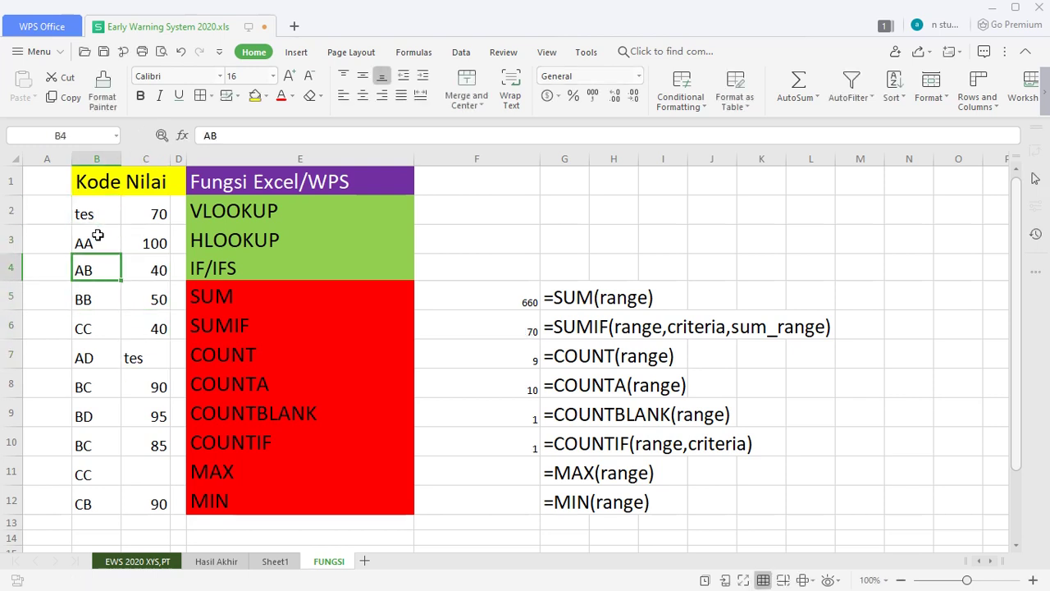
key("Left")
key("Up")
key("Up")
key("Right")
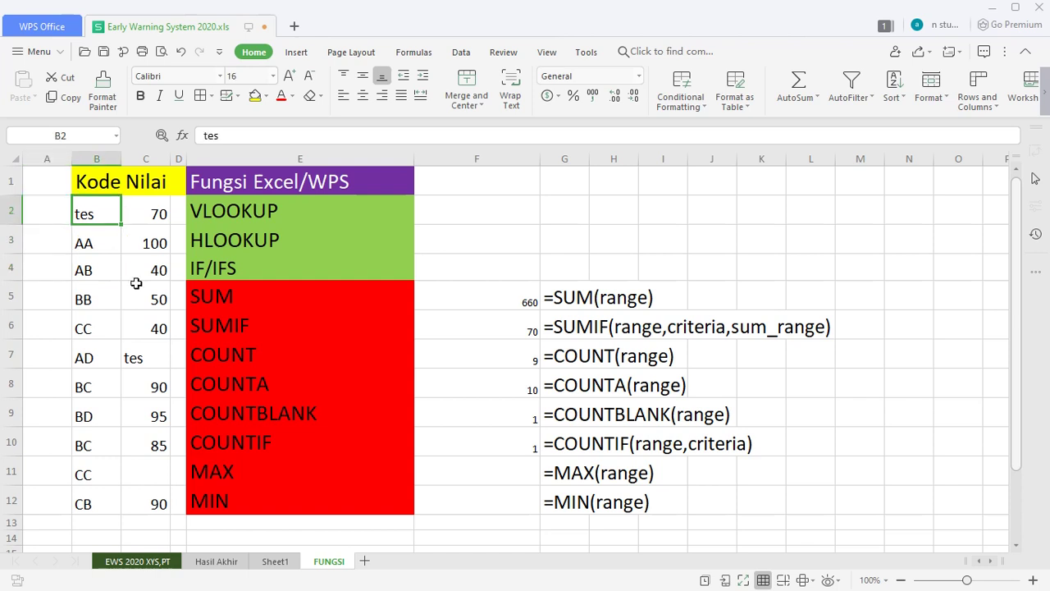
Step: Enter a MAX formula in cell F11 for the Nilai range C2:C12
left_click(524, 470)
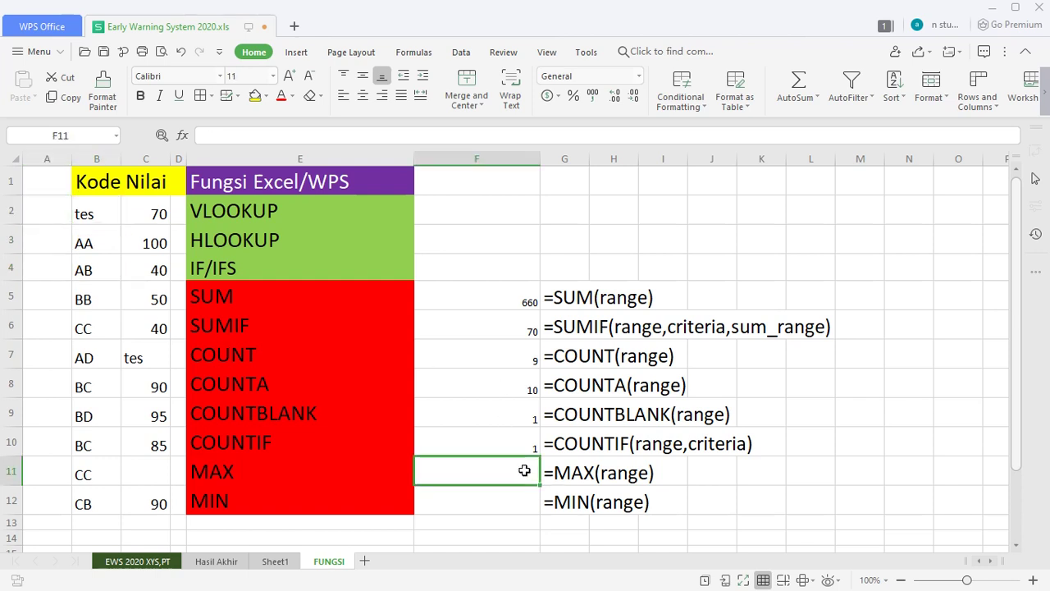
type("=max(")
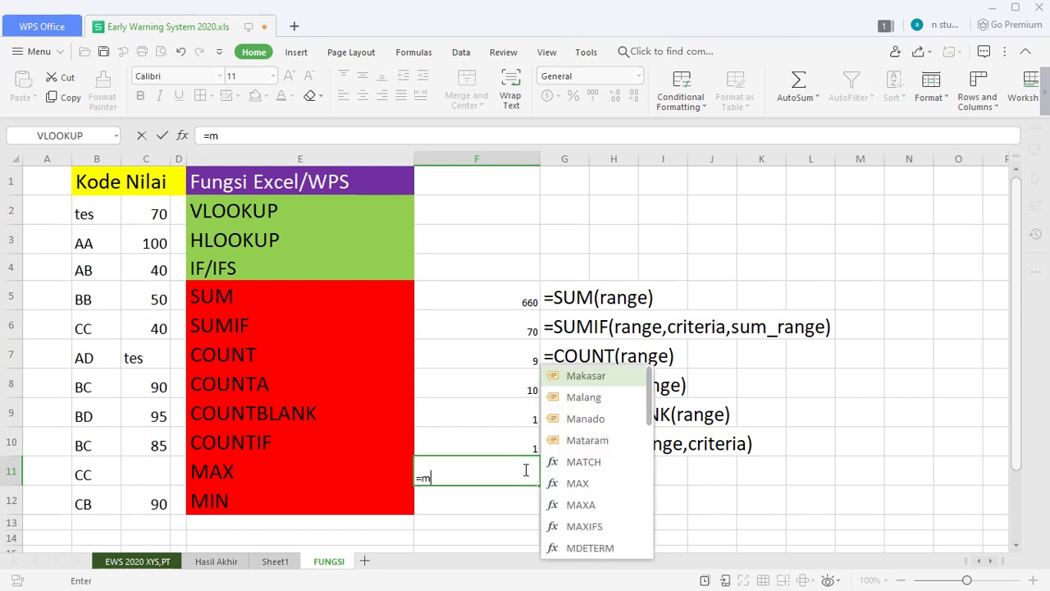
key("Left")
key("Left")
key("Left")
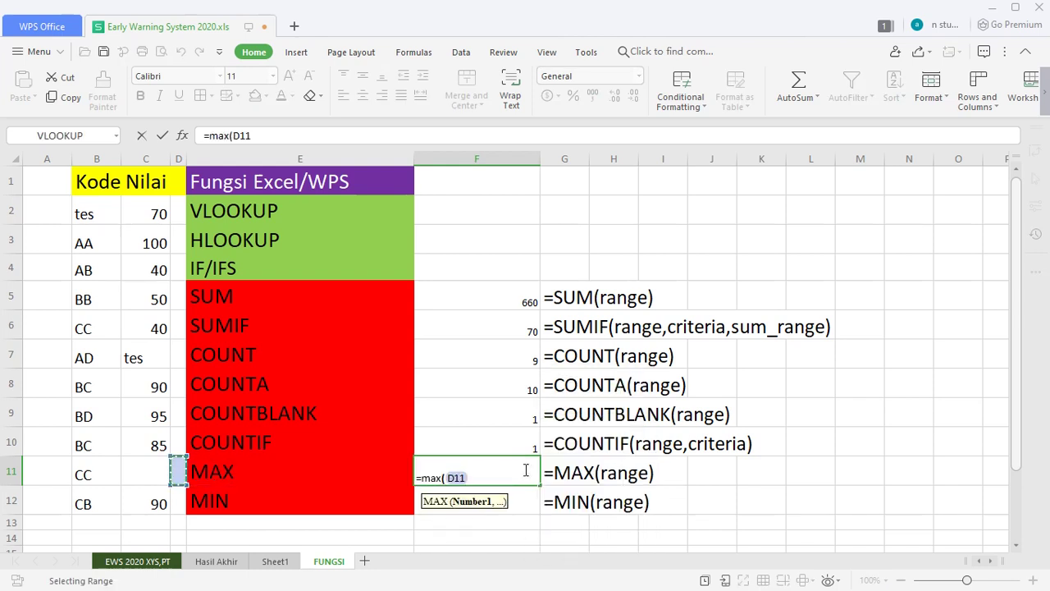
key("Up")
key("Up")
key("Up")
key("Up")
key("Up")
key("Up")
key("Up")
key("Up")
key("Up")
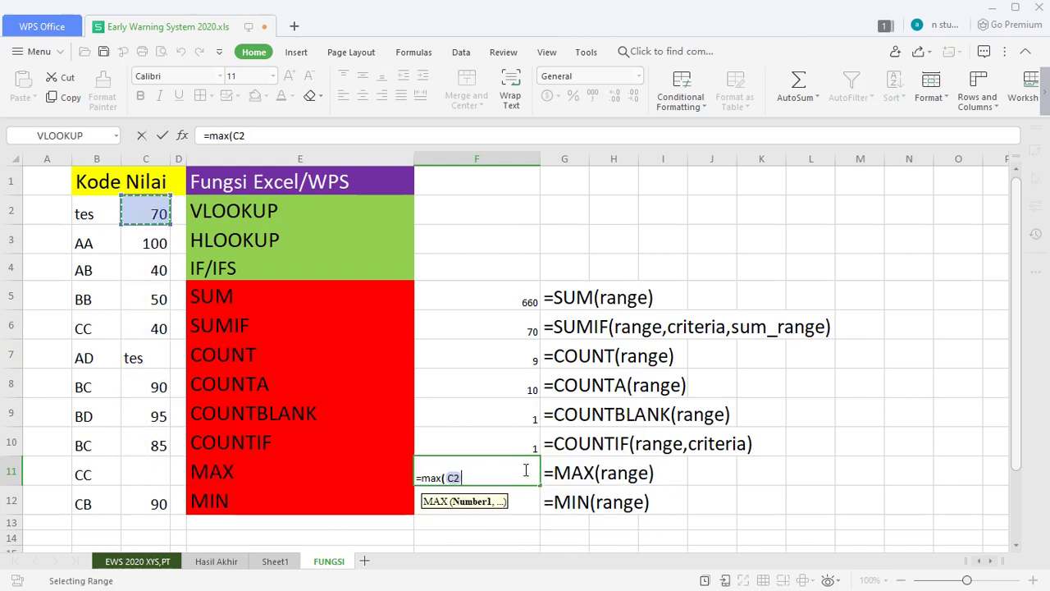
key("shift+Down")
key("shift+Down")
key("shift+Down")
key("shift+Down")
key("shift+Down")
key("shift+Down")
key("shift+Down")
key("shift+Down")
key("shift+Down")
key("shift+Down")
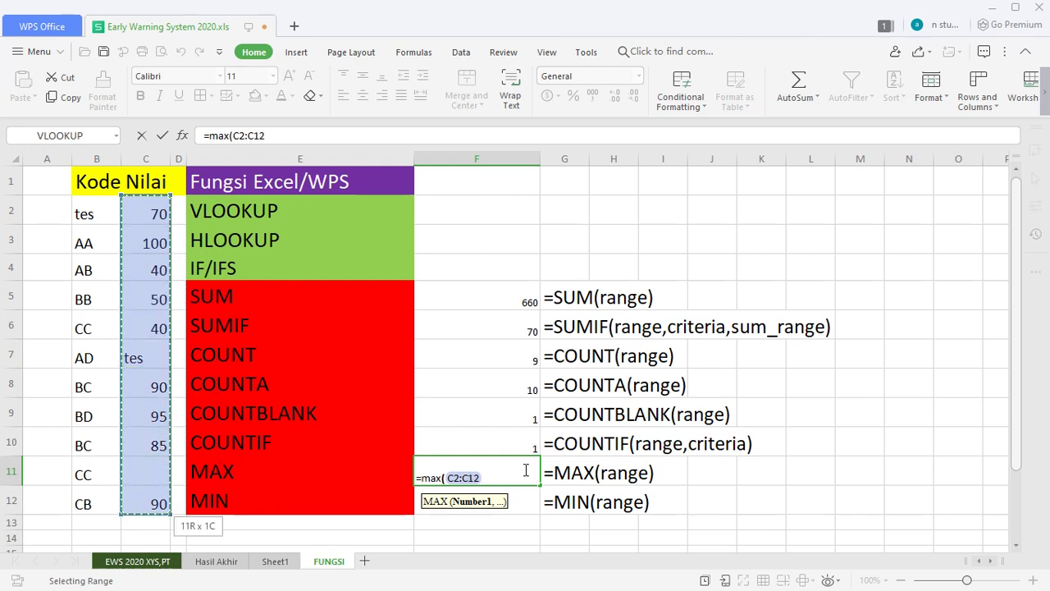
key("Return")
key("Up")
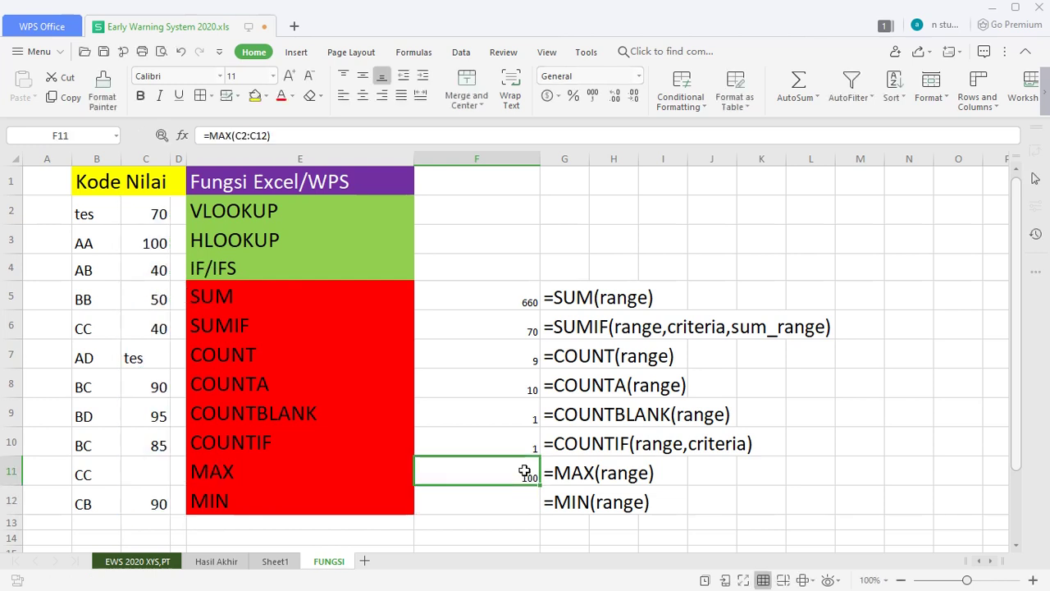
Step: Enter a MIN formula in cell F12 for the Nilai range C2:C12
key("Down")
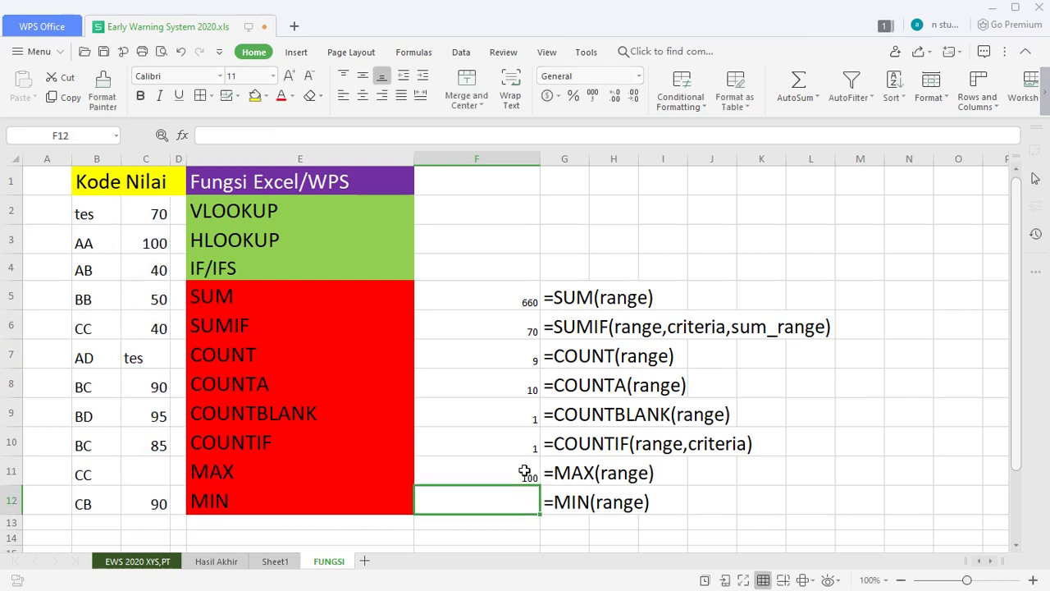
type("=min(")
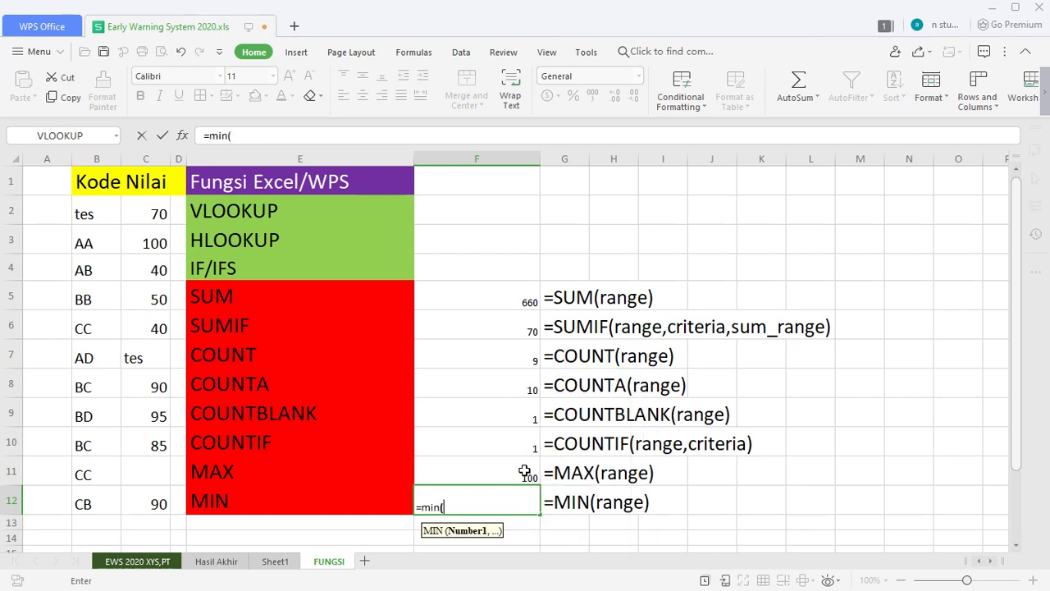
key("Left")
key("Left")
key("Up")
key("Up")
key("Up")
key("Up")
key("Up")
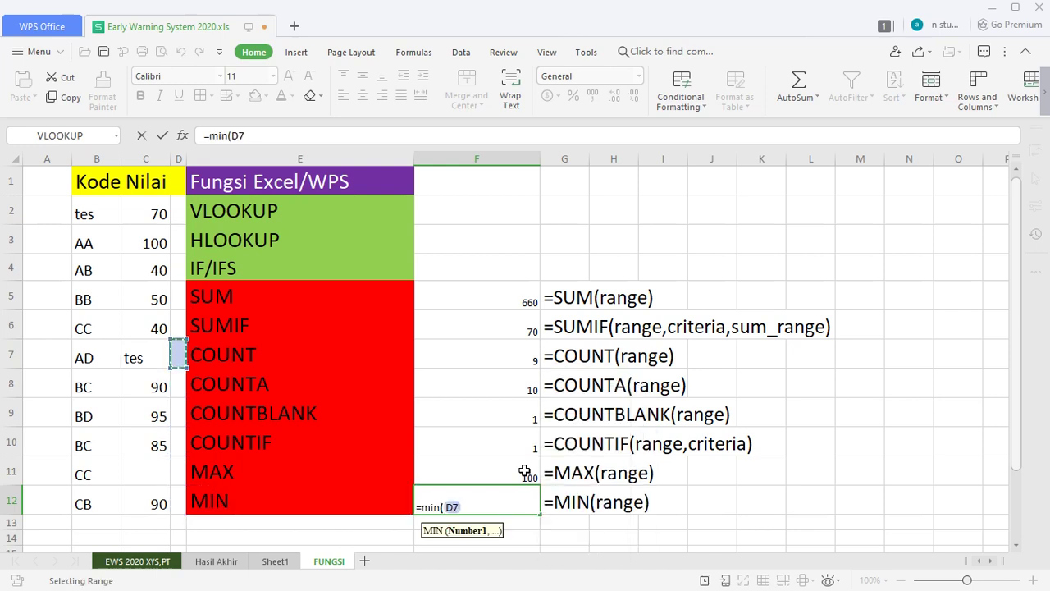
key("Left")
key("Up")
key("Up")
key("Up")
key("Up")
key("Up")
key("shift+Down")
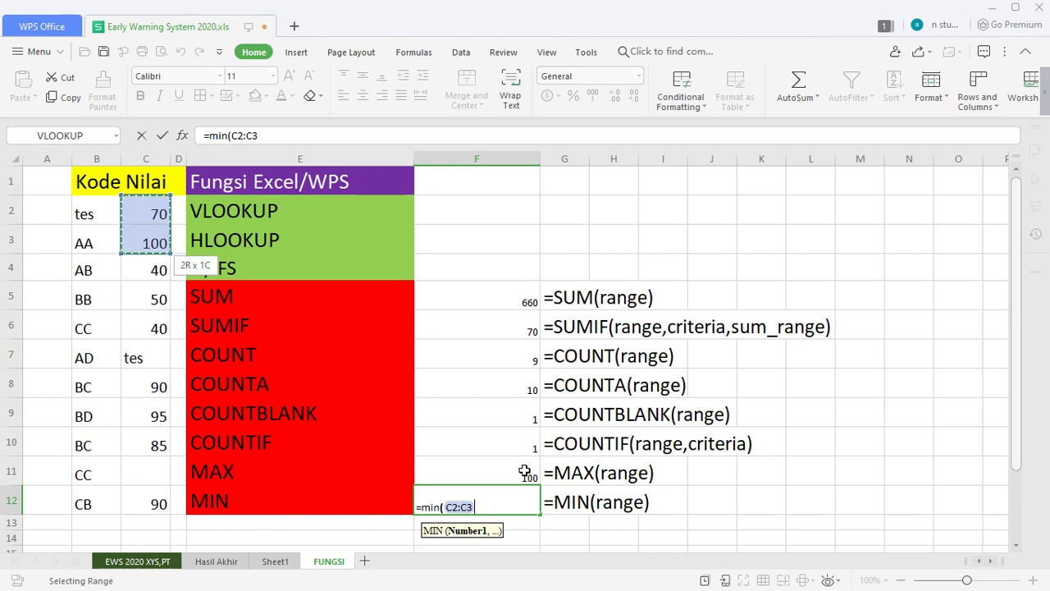
key("shift+Down")
key("shift+Down")
key("shift+Down")
key("shift+Down")
key("shift+Down")
key("shift+Down")
key("shift+Down")
key("shift+Down")
key("shift+Down")
type(")")
key("Return")
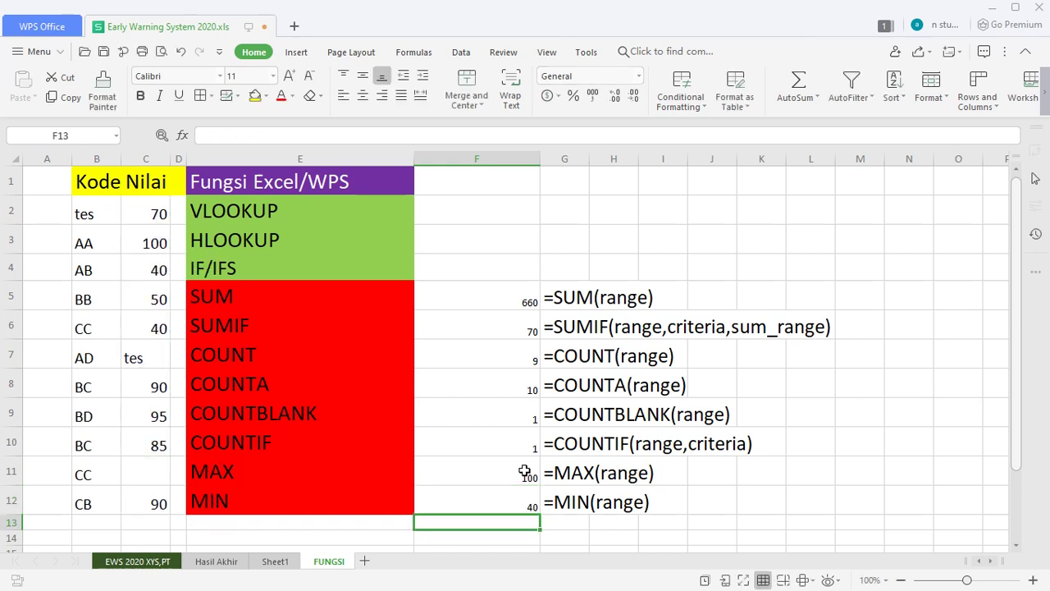
Step: Review the finished formulas in column F from MIN up to SUM
key("Up")
key("Up")
key("Up")
key("Up")
key("Up")
key("Up")
key("Up")
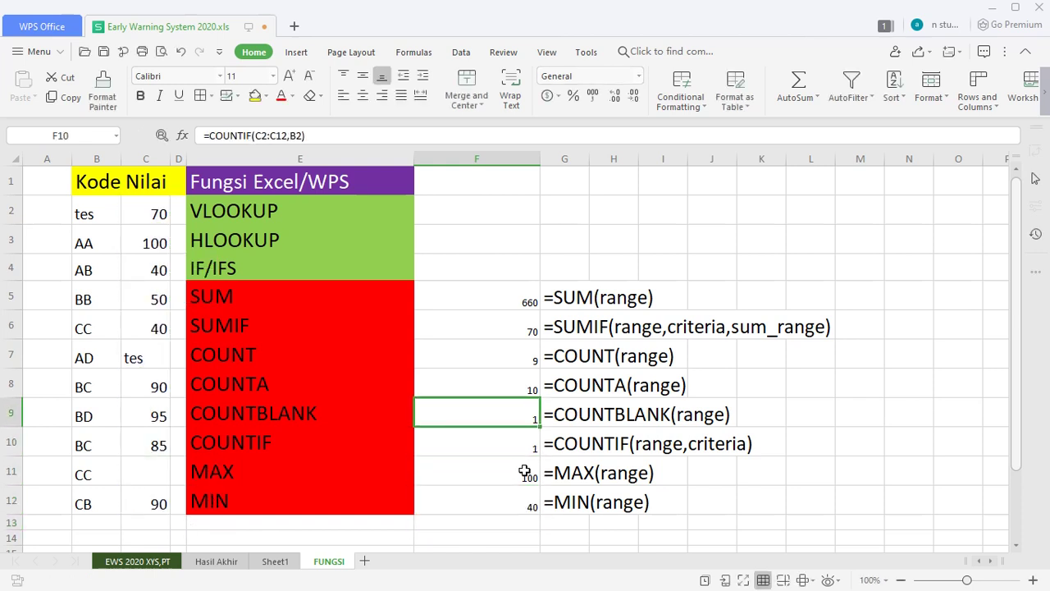
key("Up")
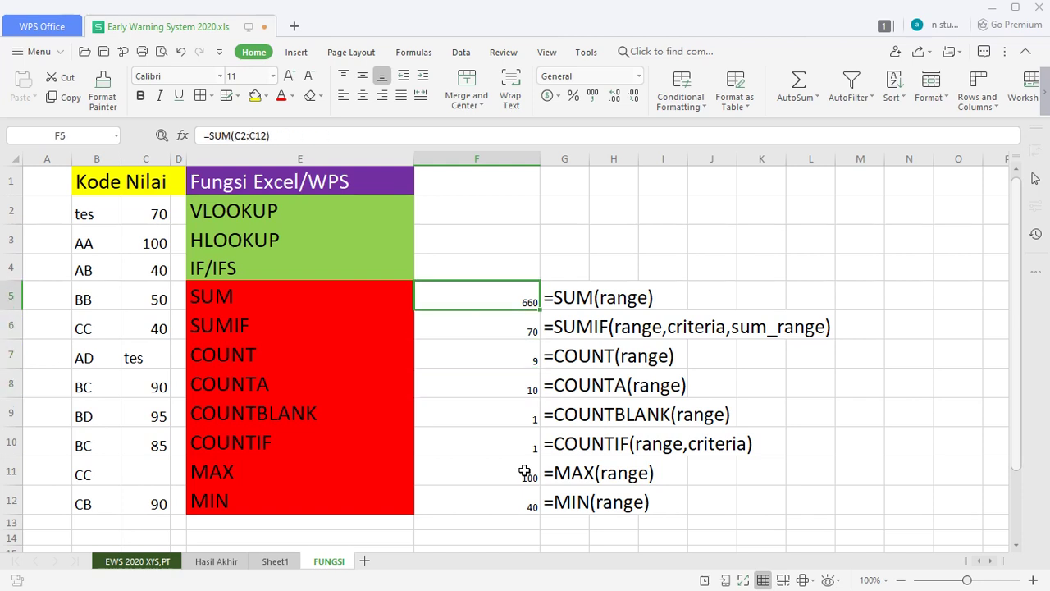
Step: Review the function syntax notes in column G between the SUM and MAX rows
key("Right")
key("Down")
key("Down")
key("Down")
key("Down")
key("Down")
key("Down")
key("Down")
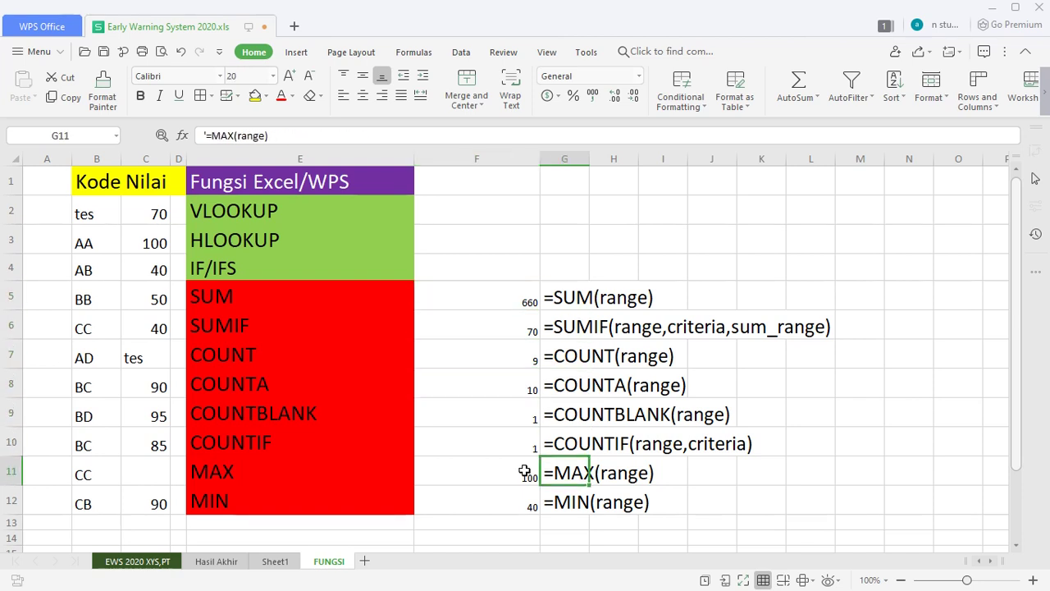
key("Up")
key("Up")
key("Up")
key("Up")
key("Up")
key("Up")
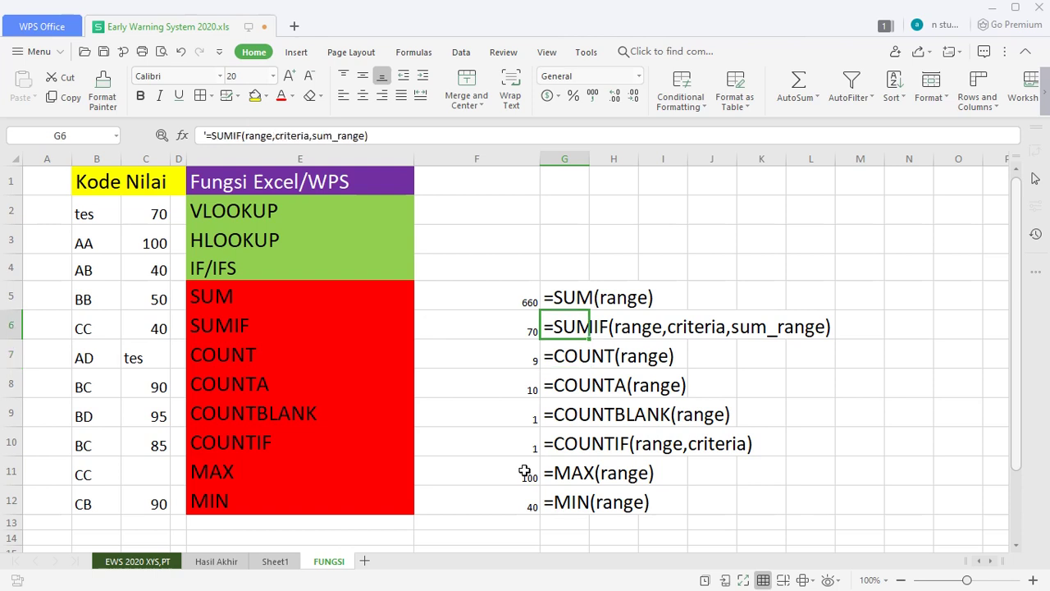
key("Up")
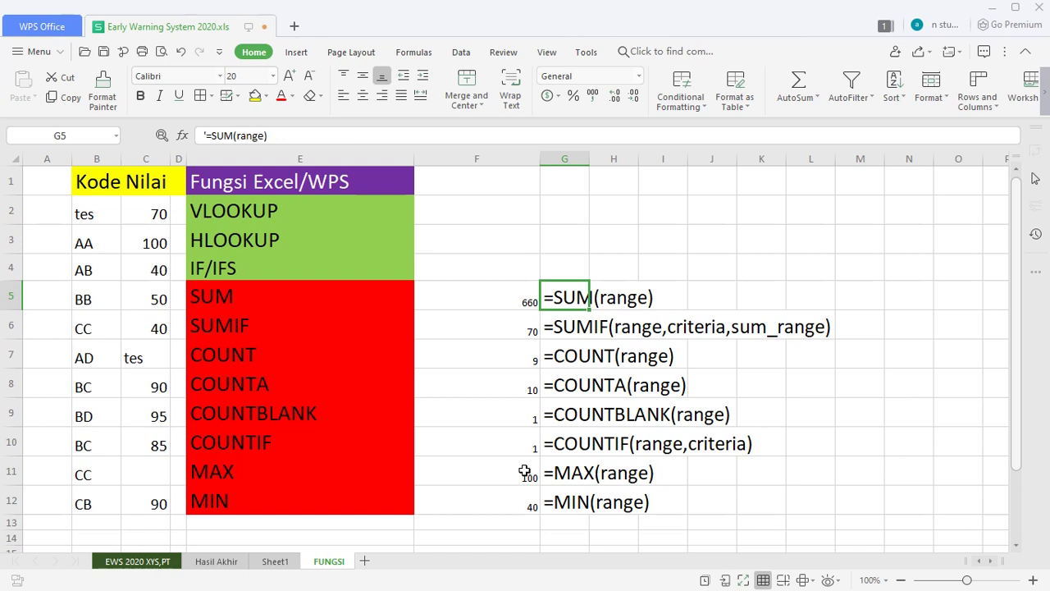
Step: Look over the VLOOKUP, HLOOKUP and IF/IFS entries in cells E2 to E4
key("Left")
key("Left")
key("Left")
key("Up")
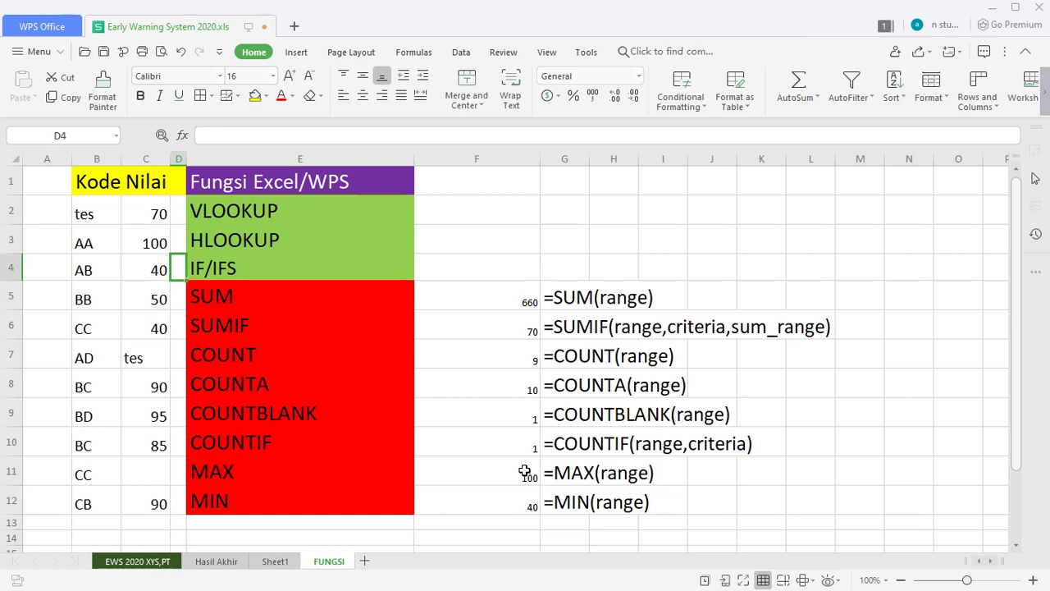
key("Up")
key("Up")
key("Right")
key("Down")
key("Down")
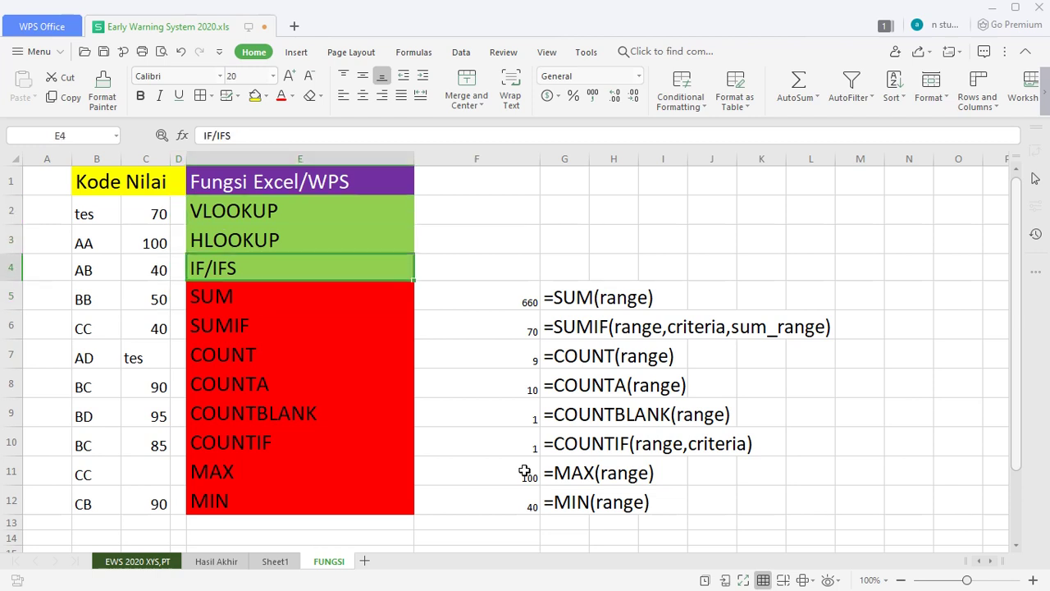
Step: Go through the formula results in column F from the SUM row down to the MIN row
key("Right")
key("Down")
key("Down")
key("Right")
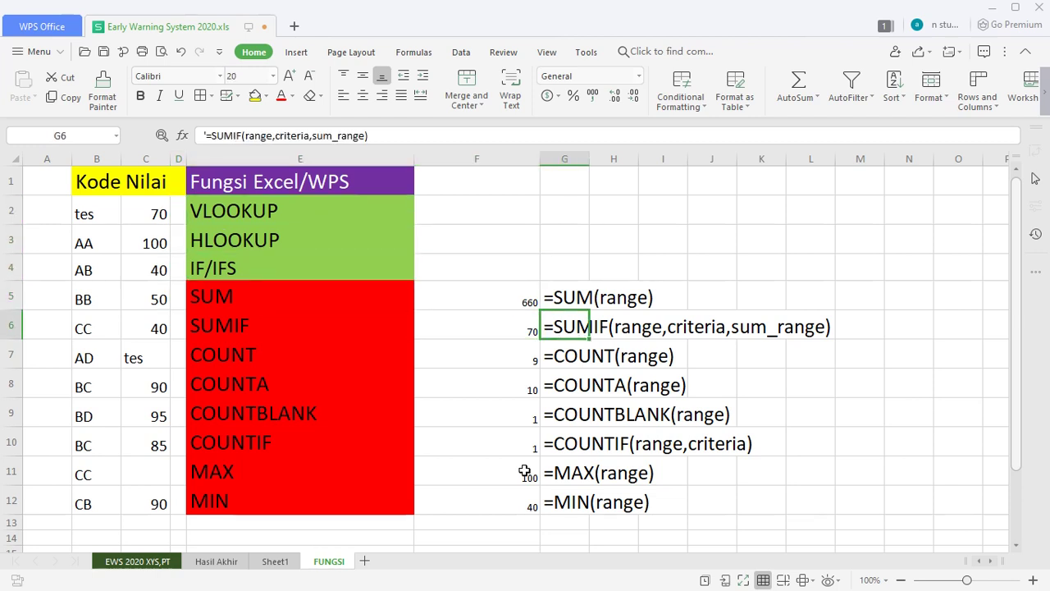
key("Left")
key("Up")
key("Down")
key("Down")
key("Down")
key("Down")
key("Down")
key("Down")
key("Down")
key("Down")
key("Down")
key("Up")
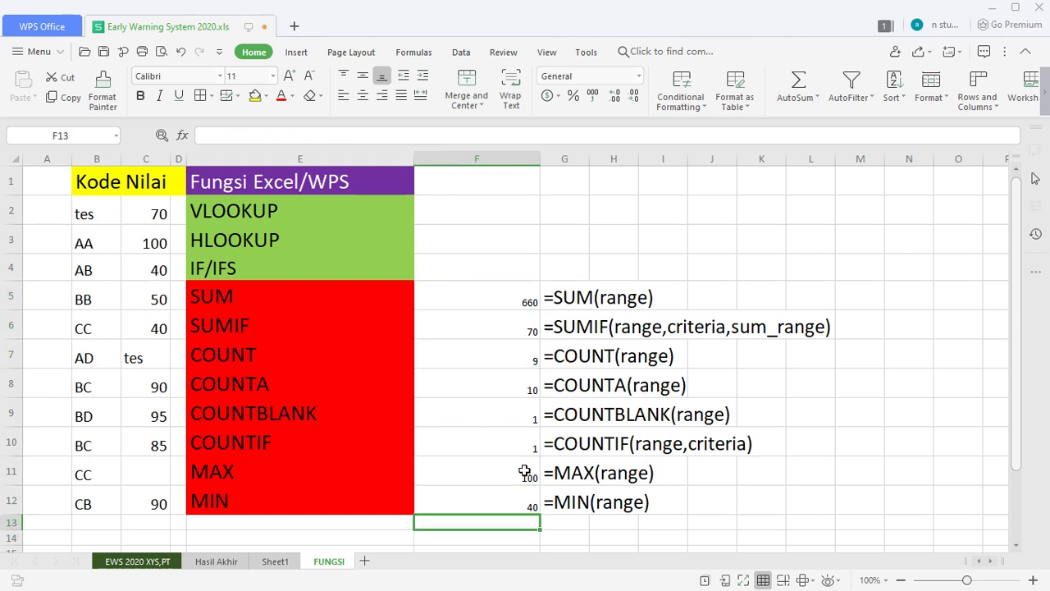
Step: Go through the function list in column E, focusing on VLOOKUP, HLOOKUP and IF/IFS
key("Up")
key("Up")
key("Left")
key("Up")
key("Up")
key("Up")
key("Up")
key("Up")
key("Up")
key("Up")
key("Up")
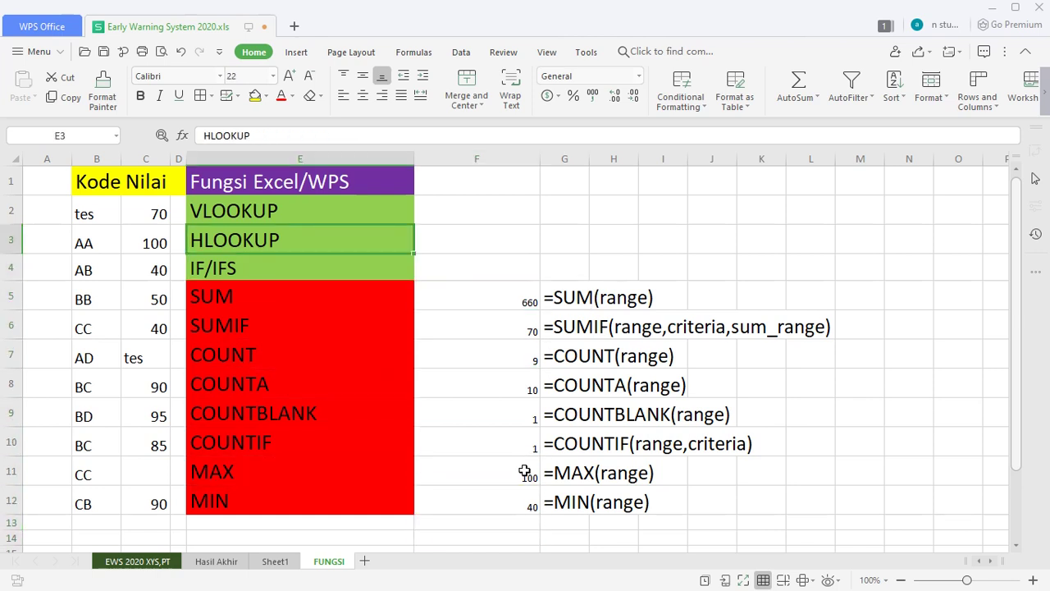
key("Up")
key("Down")
key("Down")
key("Up")
key("Down")
key("Down")
key("Up")
key("Up")
key("Up")
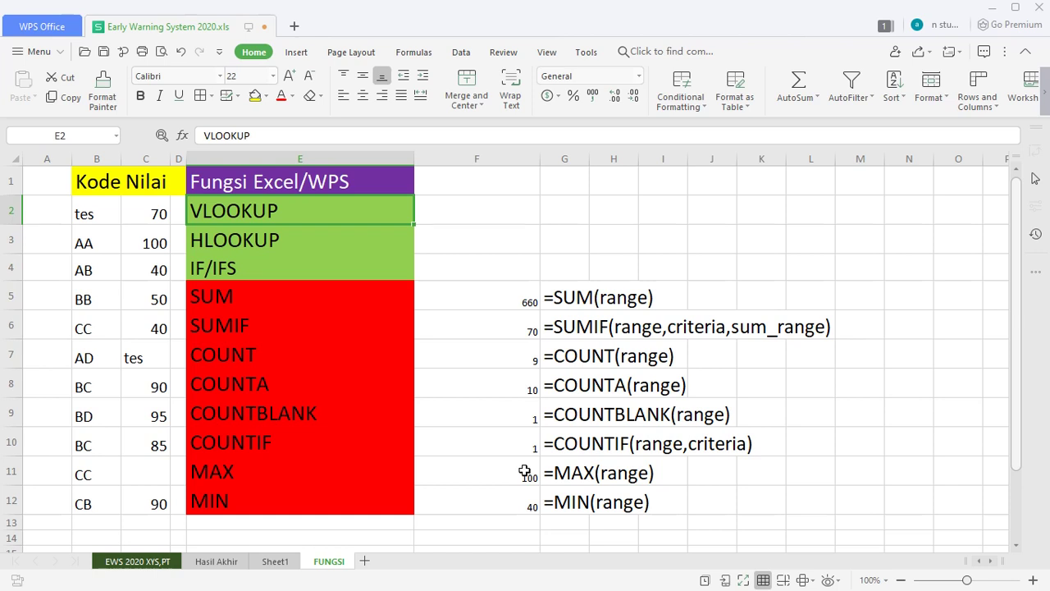
key("Down")
key("Up")
key("Down")
key("Down")
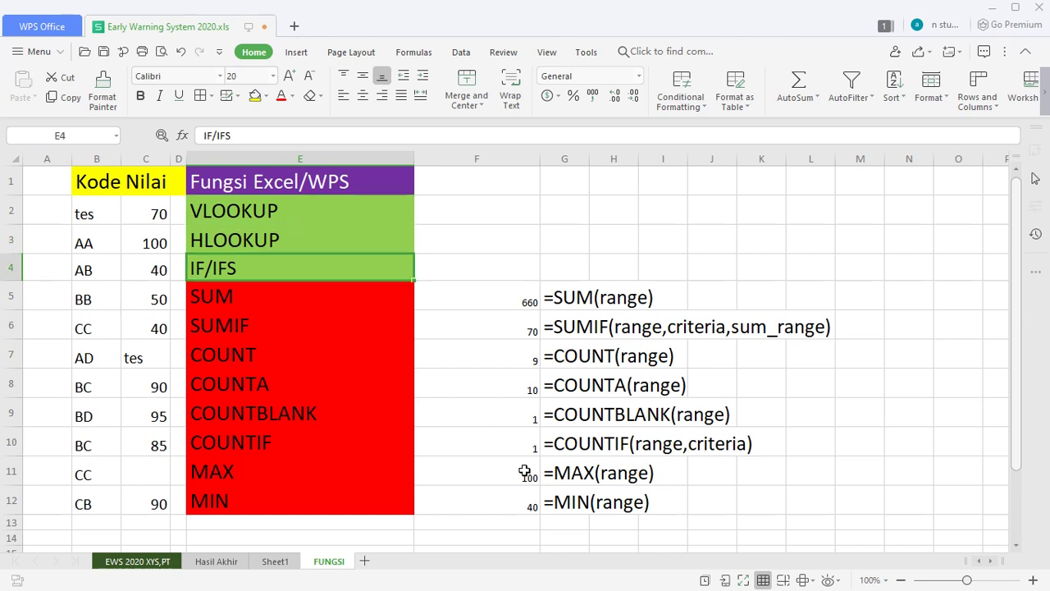
key("Down")
key("Down")
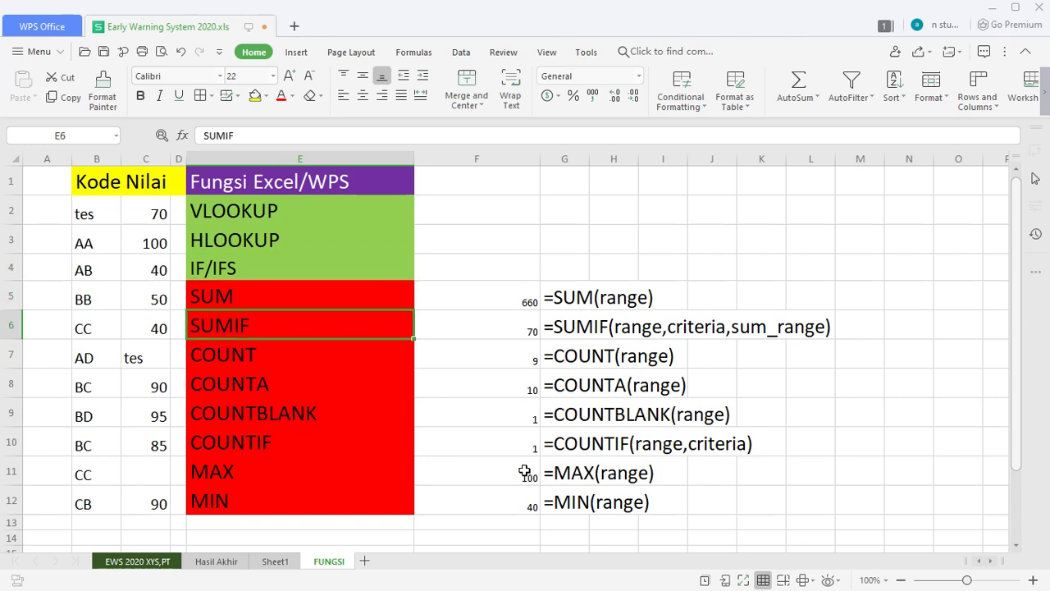